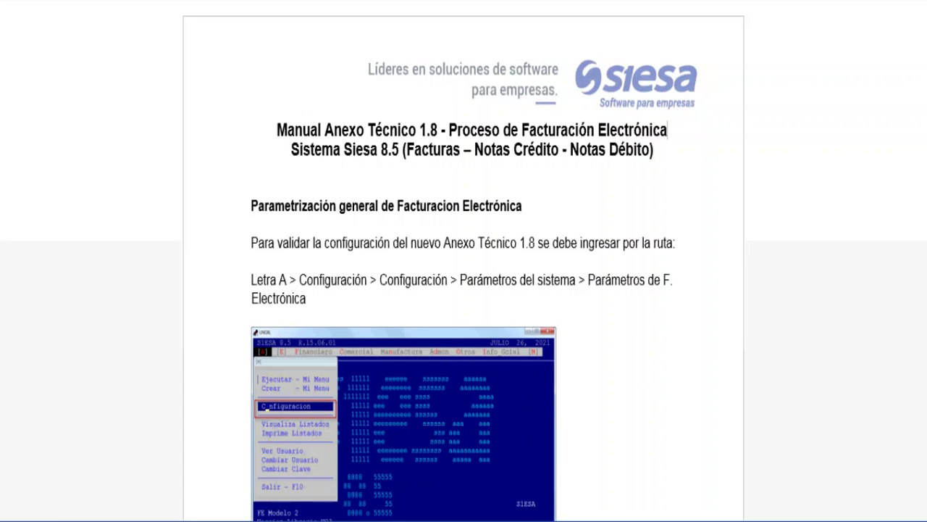
Step: Scroll the PDF manual past the menu-path screenshots to the Parámetros F. Electrónica page
{"action": "scroll", "coordinate": [463, 261], "scroll_direction": "down", "scroll_amount": 1}
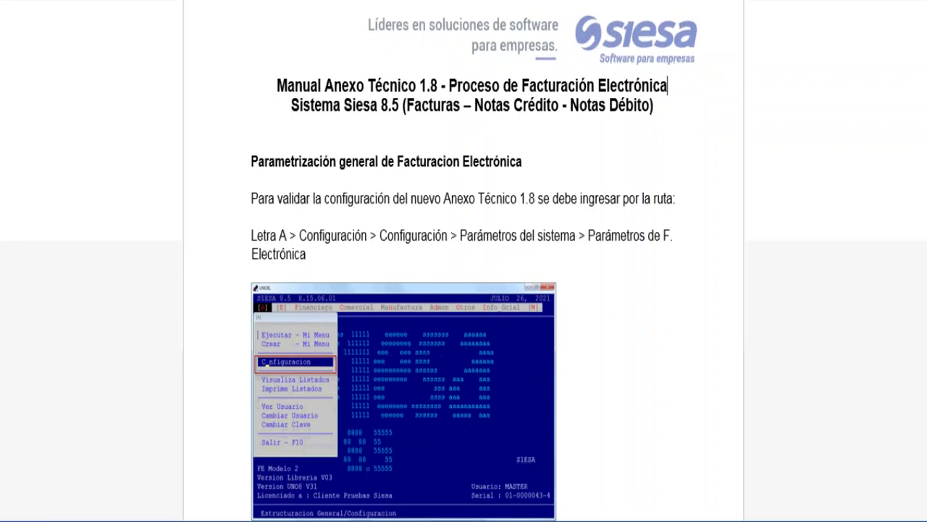
{"action": "scroll", "coordinate": [464, 260], "scroll_direction": "down", "scroll_amount": 1}
{"action": "scroll", "coordinate": [463, 261], "scroll_direction": "down", "scroll_amount": 1}
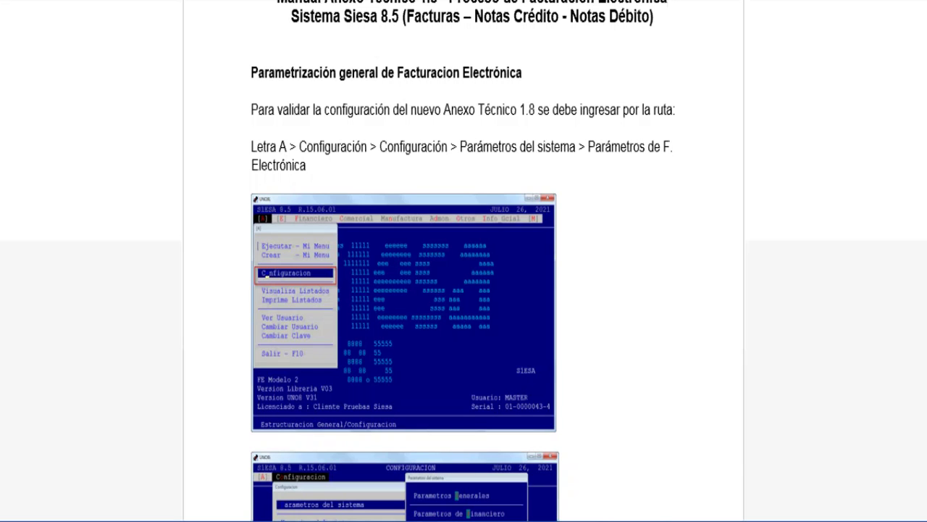
{"action": "scroll", "coordinate": [462, 261], "scroll_direction": "down", "scroll_amount": 1}
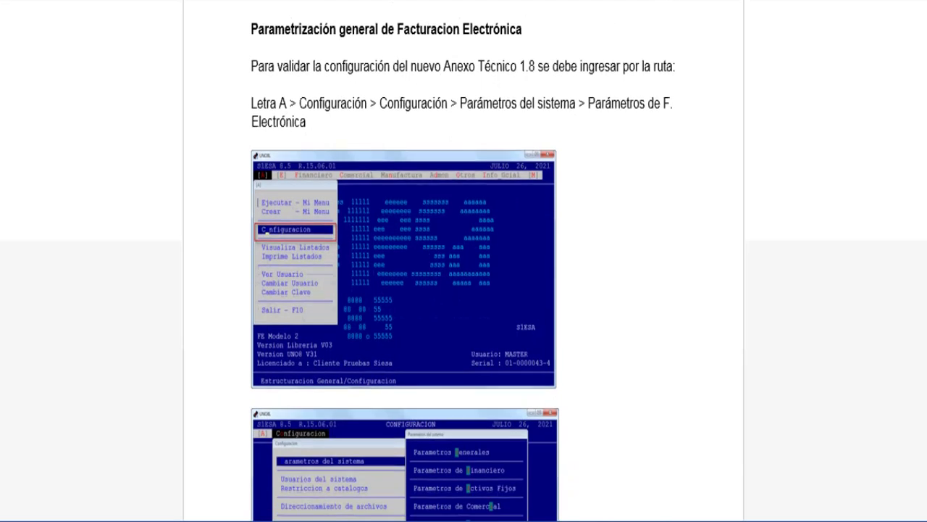
{"action": "scroll", "coordinate": [463, 261], "scroll_direction": "down", "scroll_amount": 1}
{"action": "scroll", "coordinate": [463, 261], "scroll_direction": "down", "scroll_amount": 1}
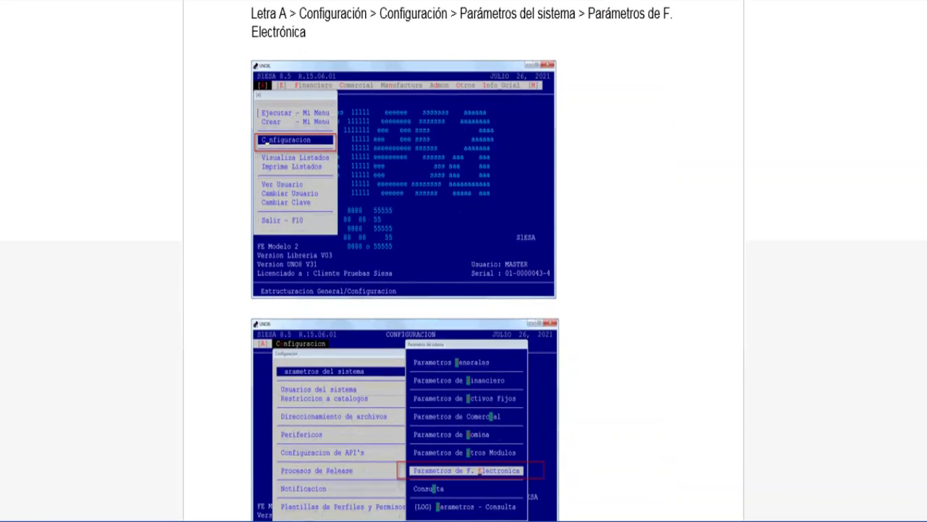
{"action": "scroll", "coordinate": [463, 261], "scroll_direction": "down", "scroll_amount": 1}
{"action": "scroll", "coordinate": [463, 260], "scroll_direction": "down", "scroll_amount": 1}
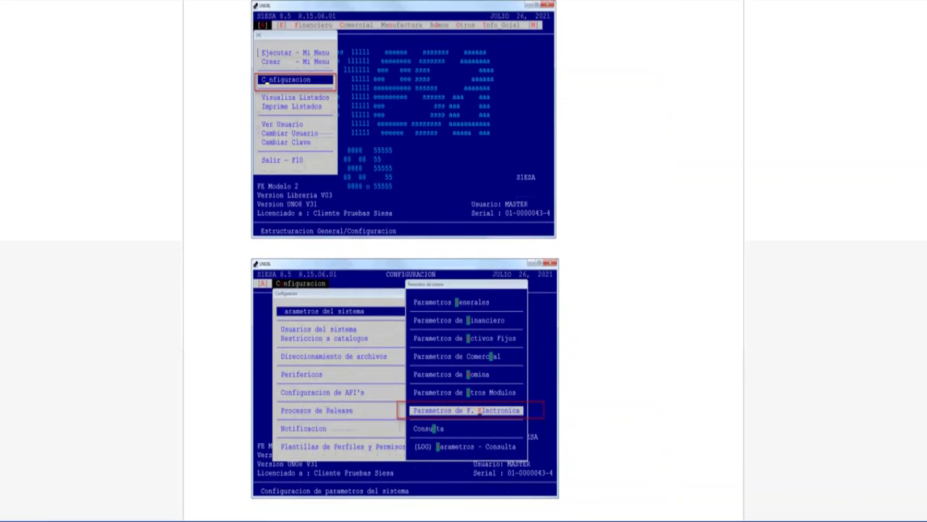
{"action": "scroll", "coordinate": [463, 261], "scroll_direction": "down", "scroll_amount": 4}
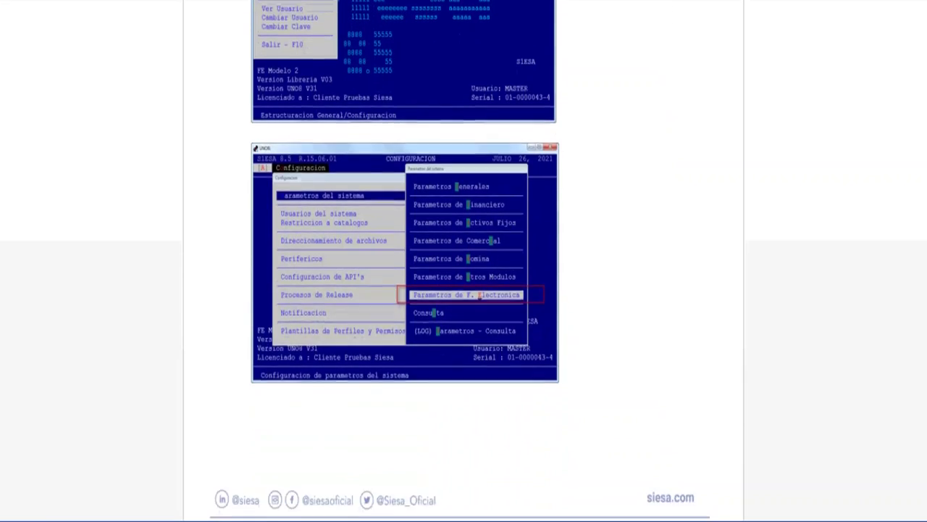
{"action": "scroll", "coordinate": [462, 261], "scroll_direction": "down", "scroll_amount": 4}
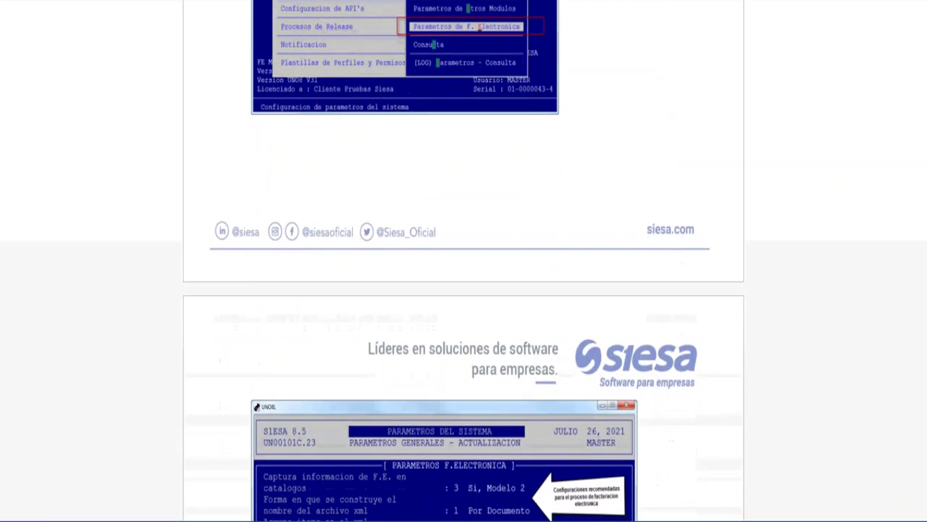
{"action": "scroll", "coordinate": [462, 260], "scroll_direction": "down", "scroll_amount": 5}
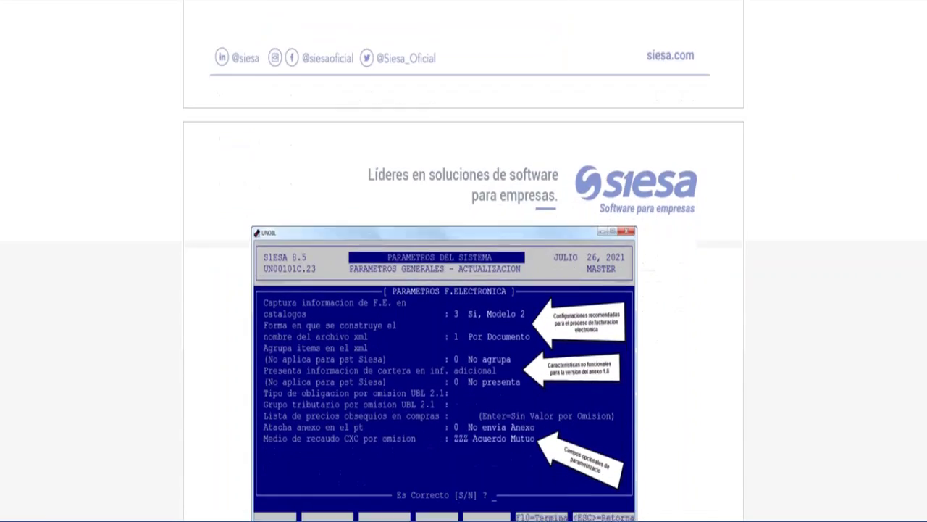
{"action": "scroll", "coordinate": [463, 261], "scroll_direction": "down", "scroll_amount": 3}
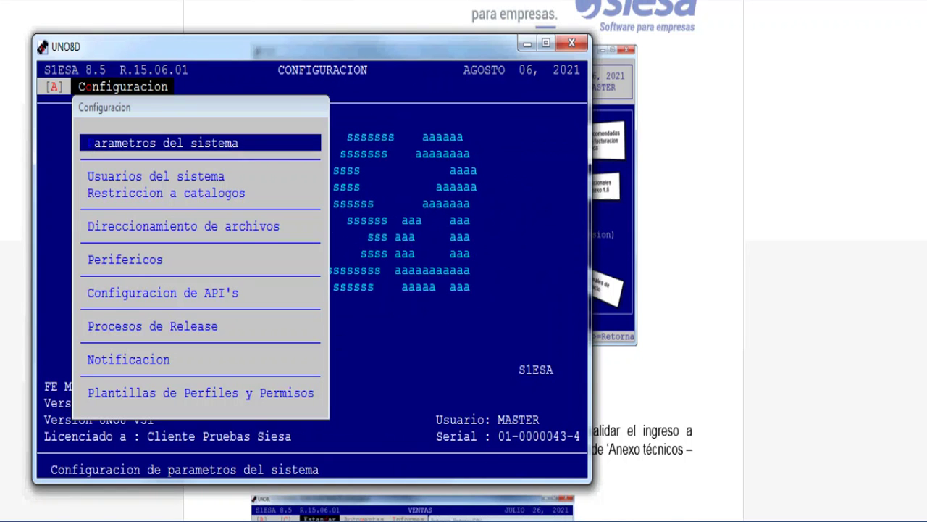
Step: Open Configuración > Parámetros del sistema > Parámetros de F. Electrónica and keep catalog capture at 3 Si, Modelo 2
{"action": "key", "text": "Escape"}
{"action": "key", "text": "Escape"}
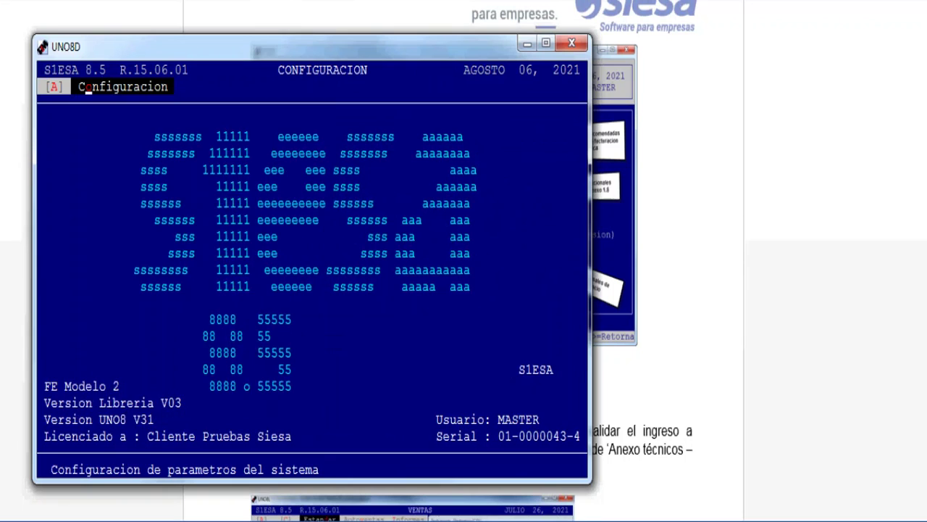
{"action": "key", "text": "Return"}
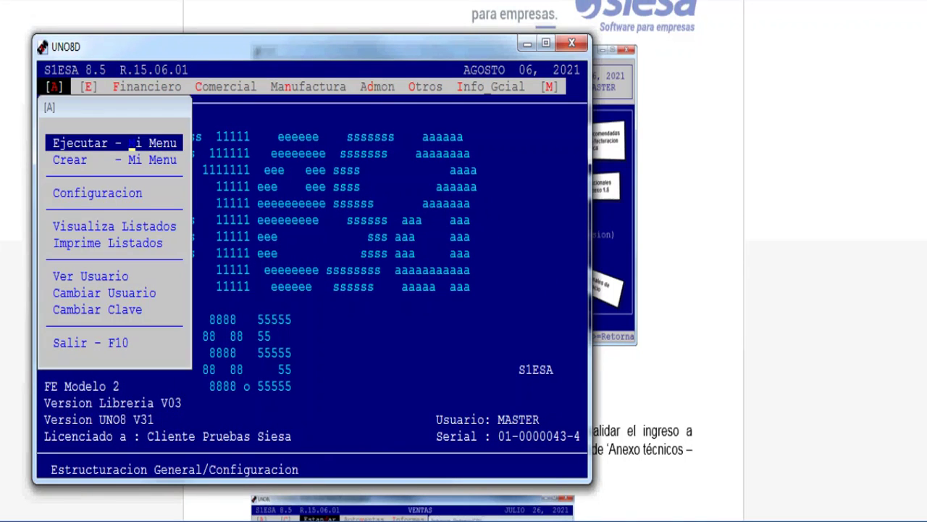
{"action": "key", "text": "Down"}
{"action": "key", "text": "Down"}
{"action": "key", "text": "Return"}
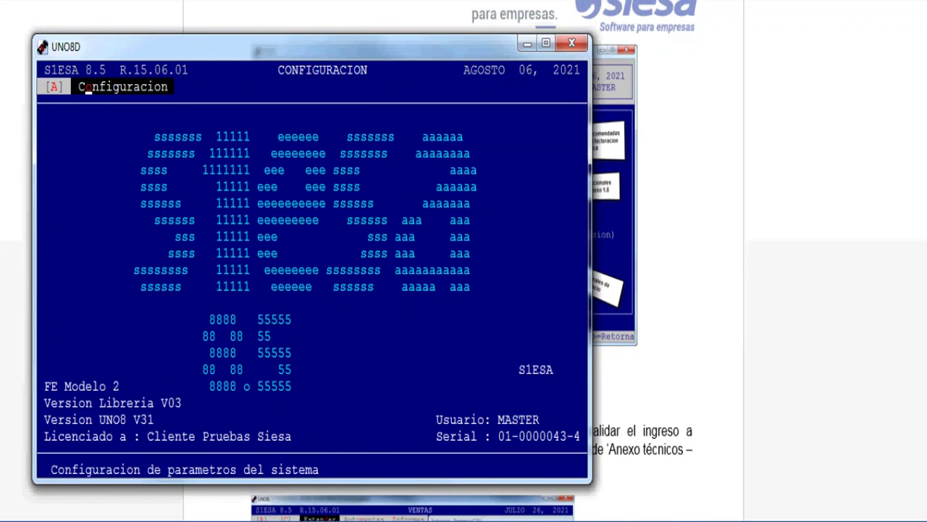
{"action": "key", "text": "Return"}
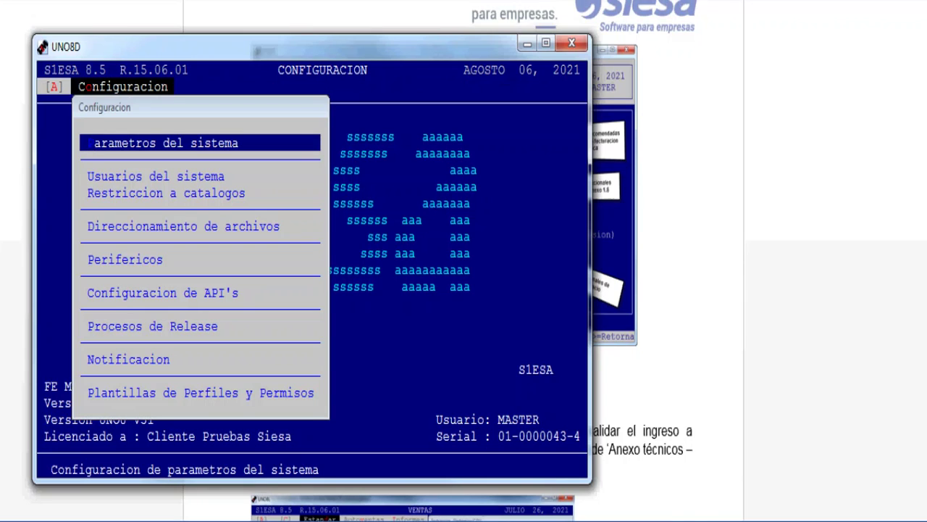
{"action": "key", "text": "Return"}
{"action": "key", "text": "Up"}
{"action": "key", "text": "Up"}
{"action": "key", "text": "Up"}
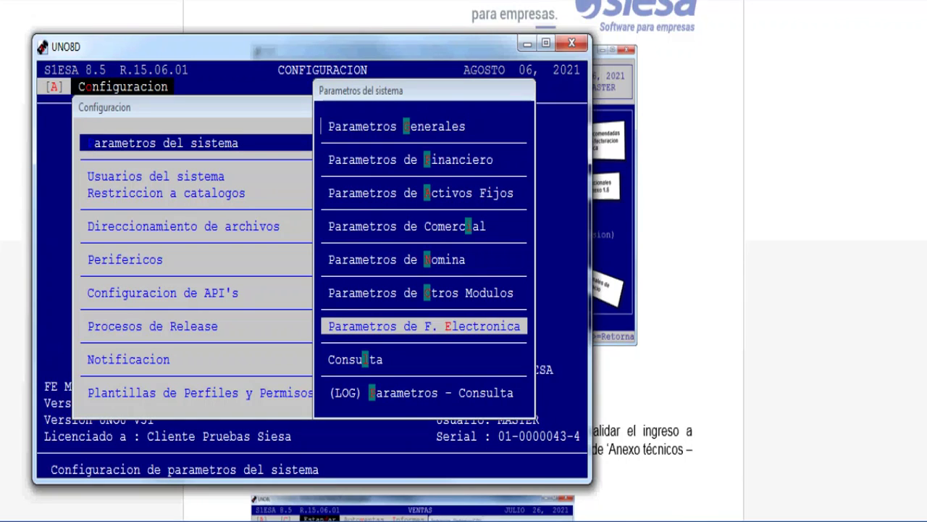
{"action": "key", "text": "Return"}
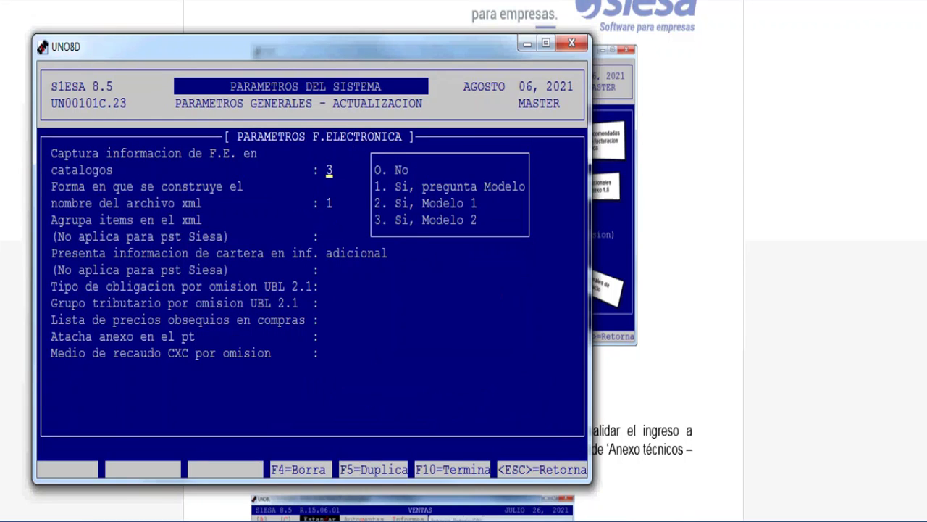
{"action": "key", "text": "Return"}
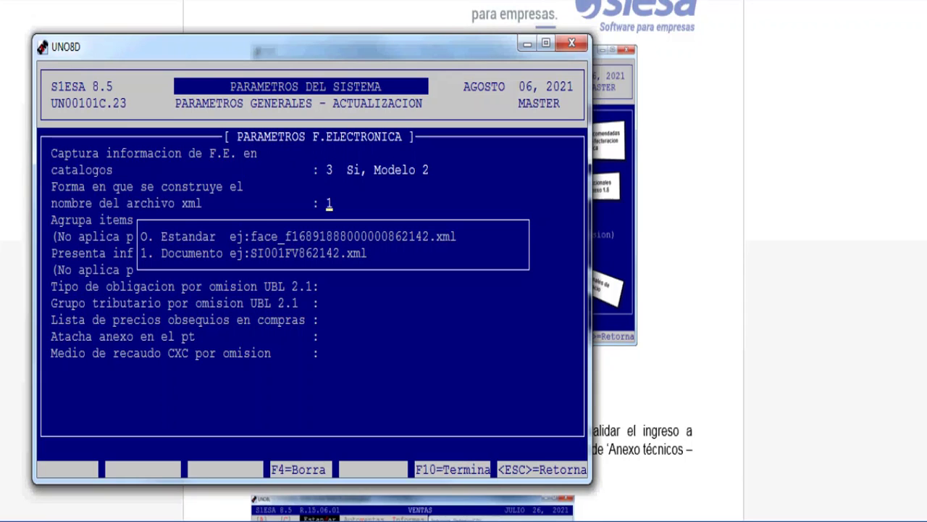
Step: Keep the XML file name at 1 Por Documento and item grouping at 0 No agrupa
{"action": "key", "text": "Return"}
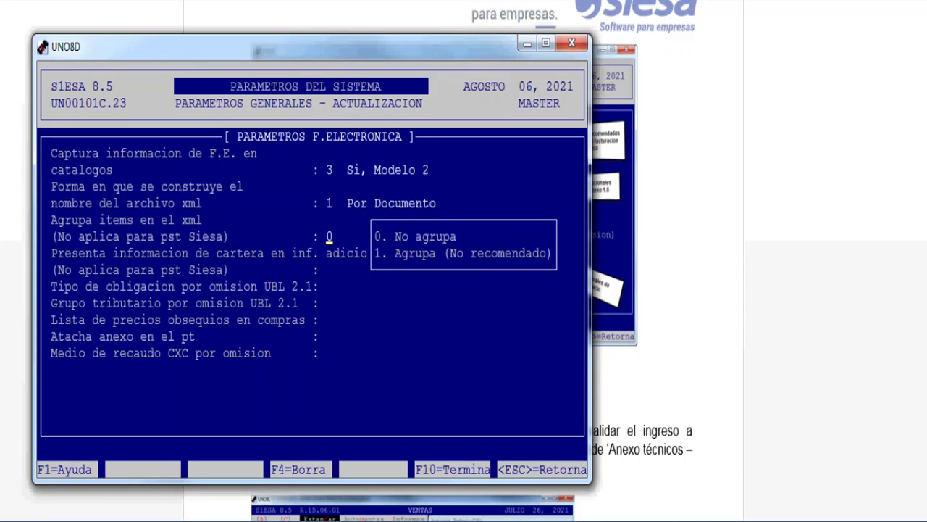
{"action": "key", "text": "Return"}
{"action": "key", "text": "Return"}
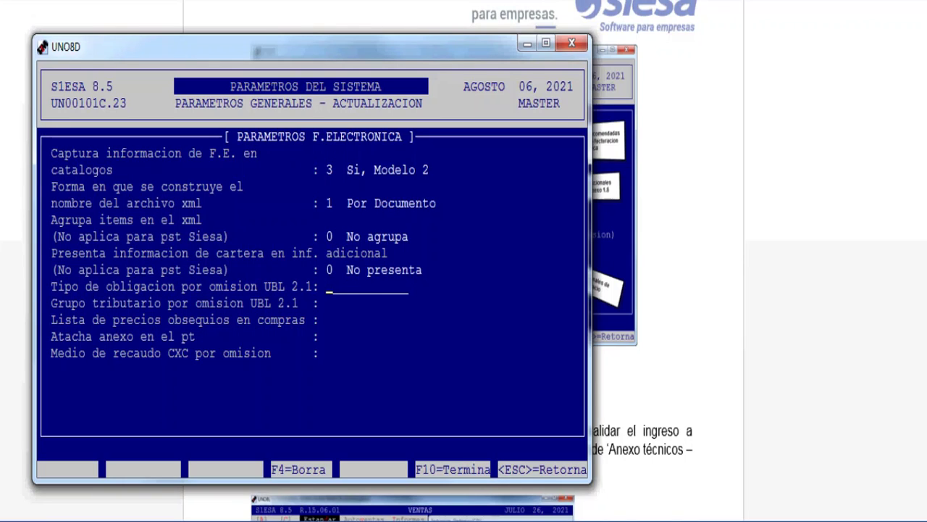
Step: Try R-99-PN as obligation type and 01 as tax group, then clear the tax group
{"action": "type", "text": "R-99-PN"}
{"action": "key", "text": "Return"}
{"action": "type", "text": "01"}
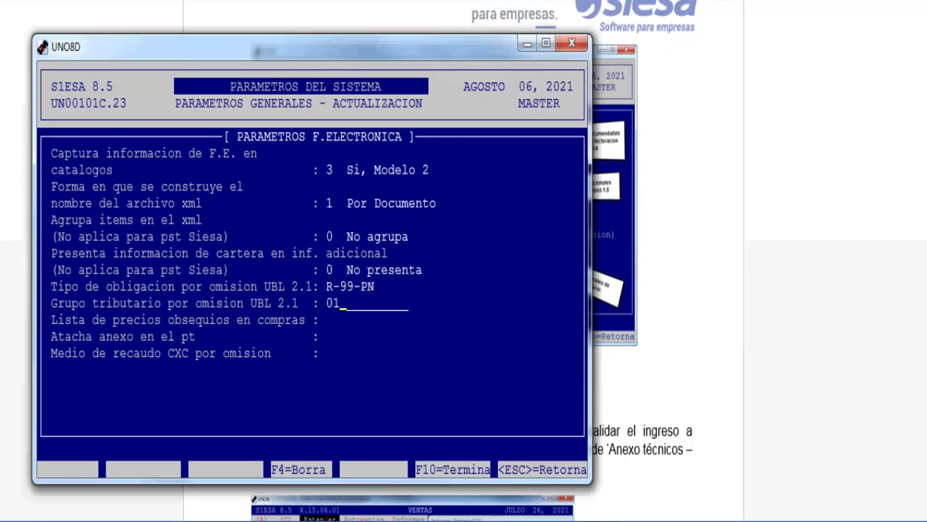
{"action": "key", "text": "Return"}
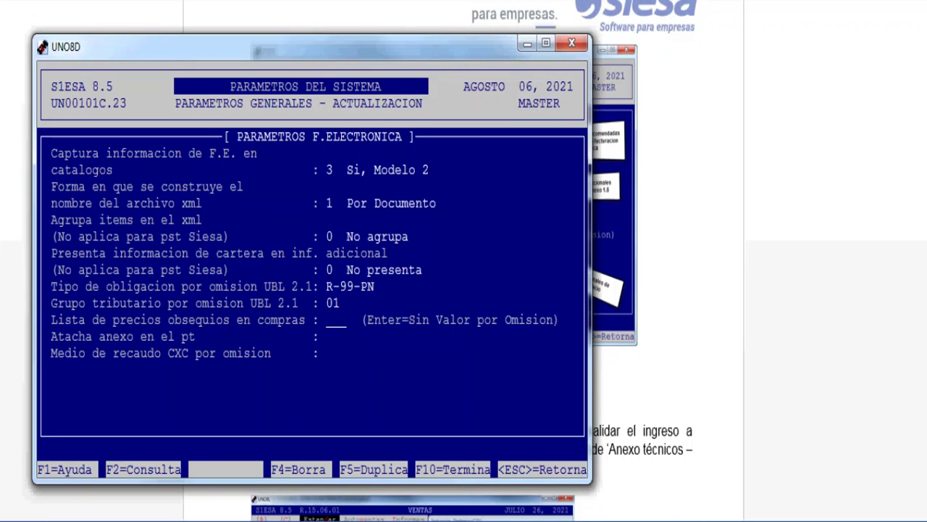
{"action": "key", "text": "Up"}
{"action": "key", "text": "Up"}
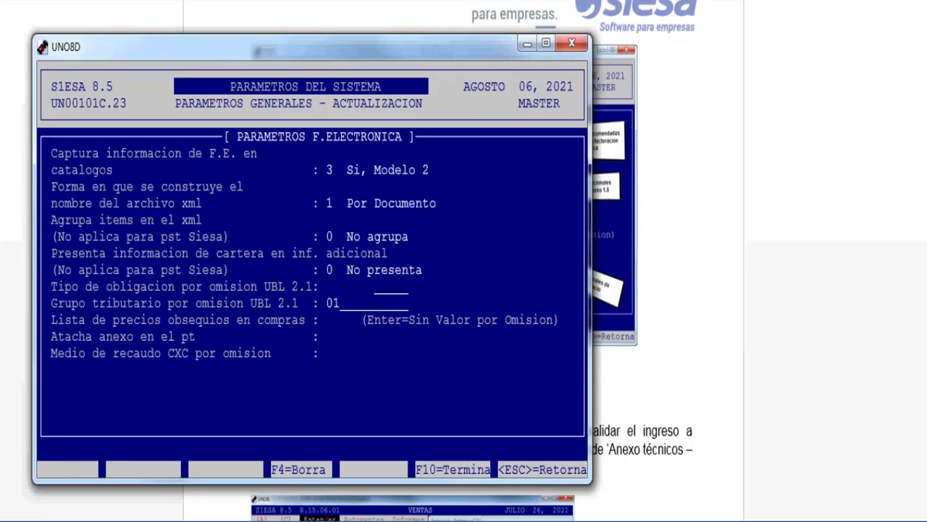
{"action": "key", "text": "Return"}
{"action": "key", "text": "Return"}
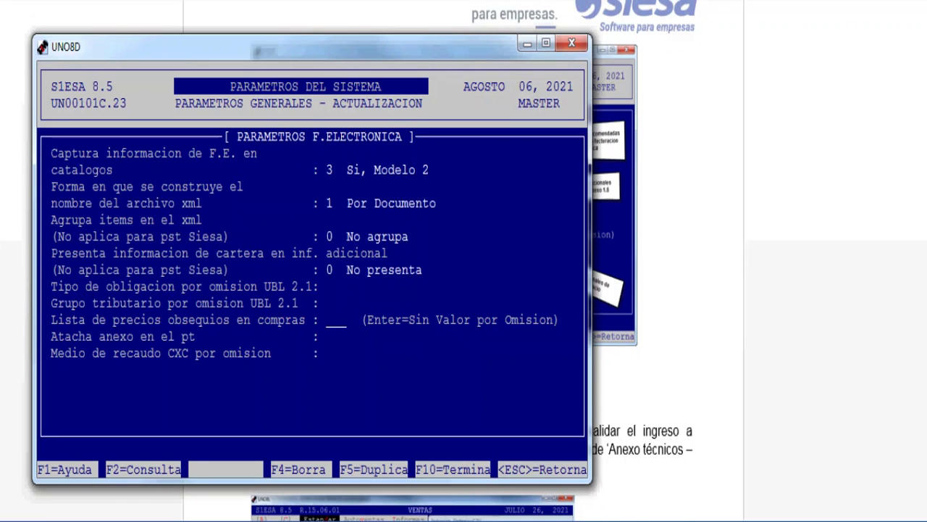
{"action": "key", "text": "Escape"}
{"action": "key", "text": "Escape"}
{"action": "key", "text": "Return"}
{"action": "key", "text": "Escape"}
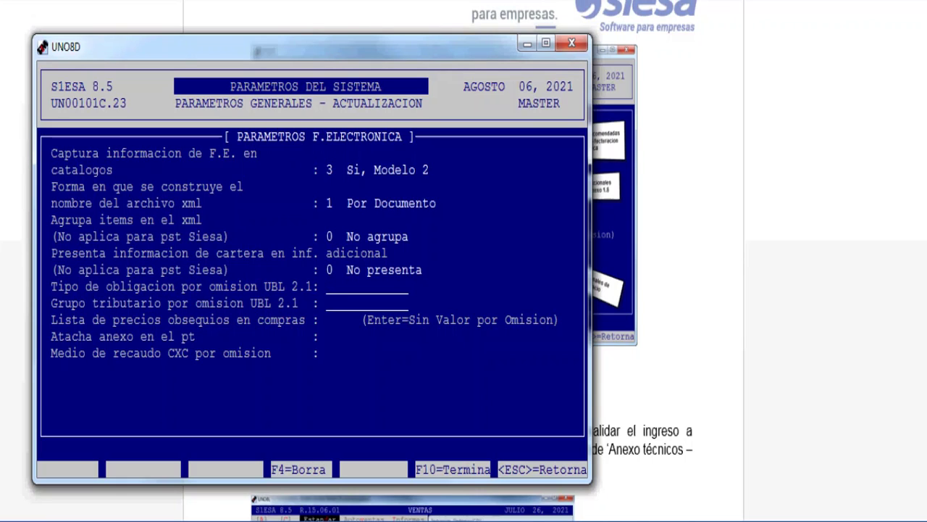
Step: Re-enter R-99-PN as obligation type, then erase it so both UBL 2.1 defaults stay blank
{"action": "type", "text": "R-99-PN"}
{"action": "key", "text": "Return"}
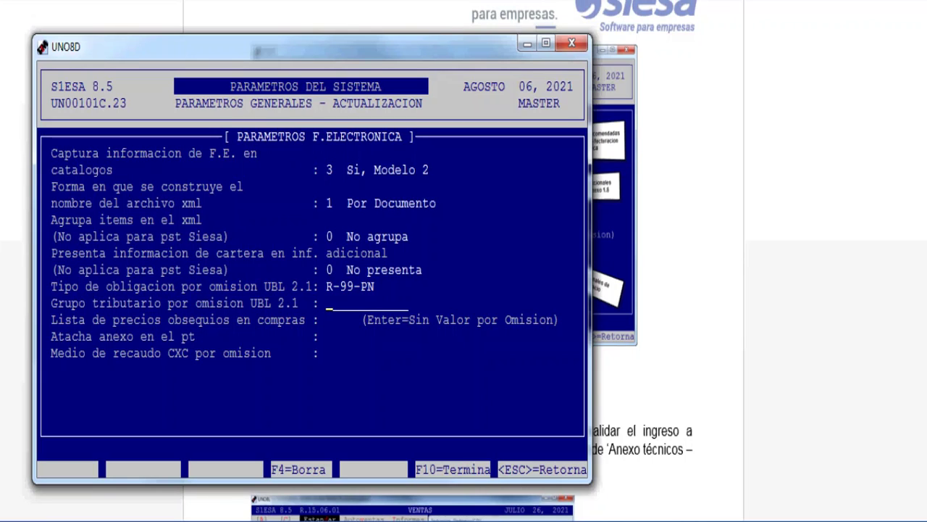
{"action": "key", "text": "Escape"}
{"action": "key", "text": "Return"}
{"action": "key", "text": "Up"}
{"action": "key", "text": "Down"}
{"action": "key", "text": "Up"}
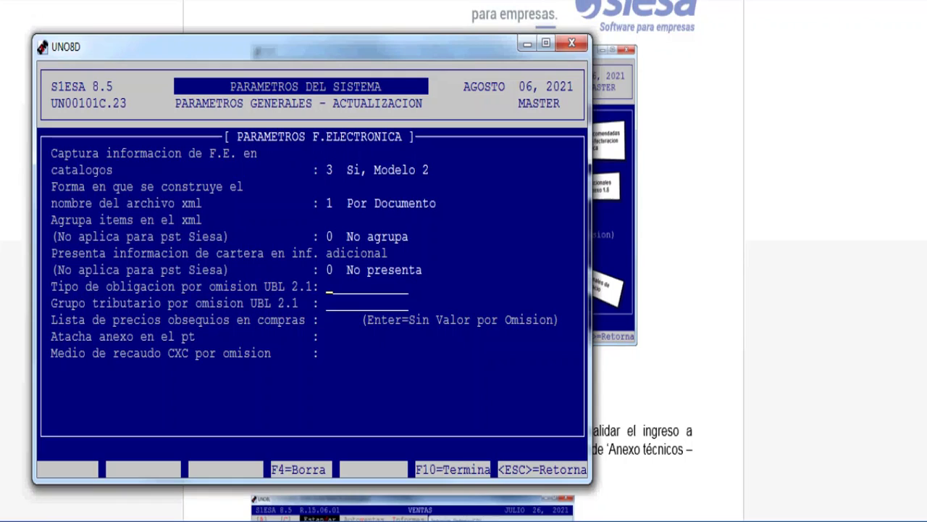
{"action": "key", "text": "Down"}
{"action": "key", "text": "Up"}
{"action": "key", "text": "Down"}
{"action": "key", "text": "Down"}
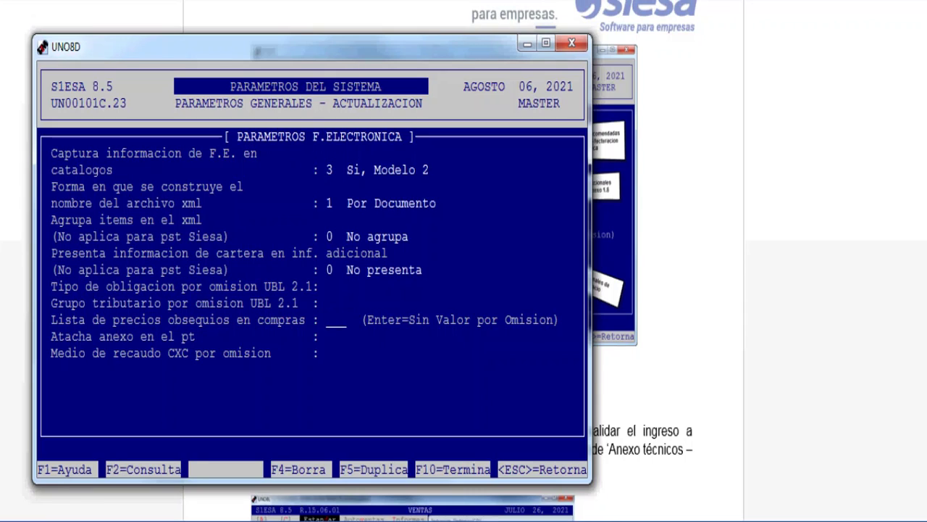
Step: Leave Lista de precios obsequios blank and move on to Atacha anexo
{"action": "key", "text": "Return"}
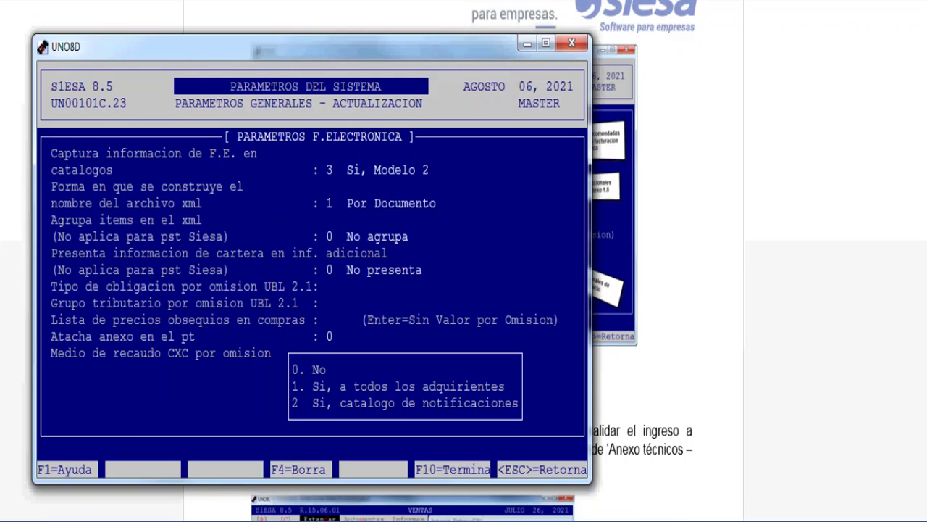
Step: Keep Atacha anexo at 0 and set Medio de recaudo to ZZZ Acuerdo Mutuo
{"action": "key", "text": "Return"}
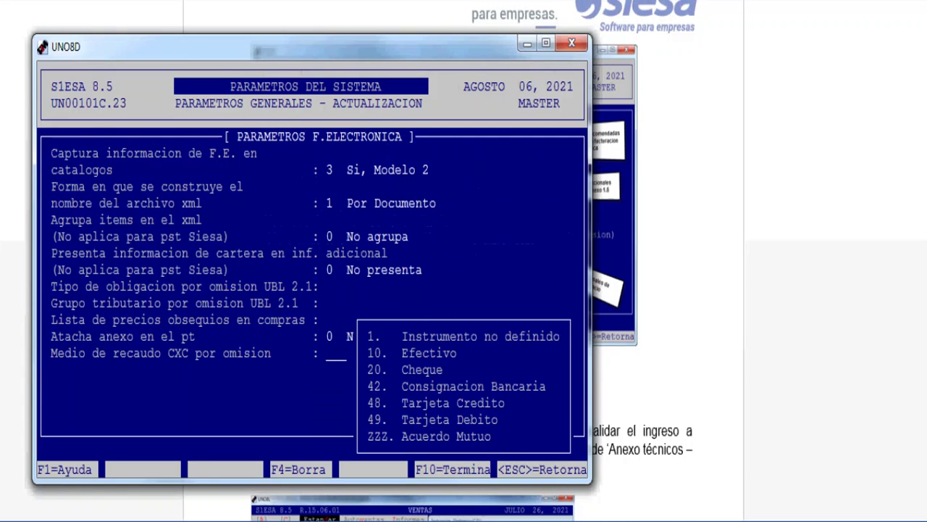
{"action": "type", "text": "ZZZ"}
{"action": "key", "text": "Return"}
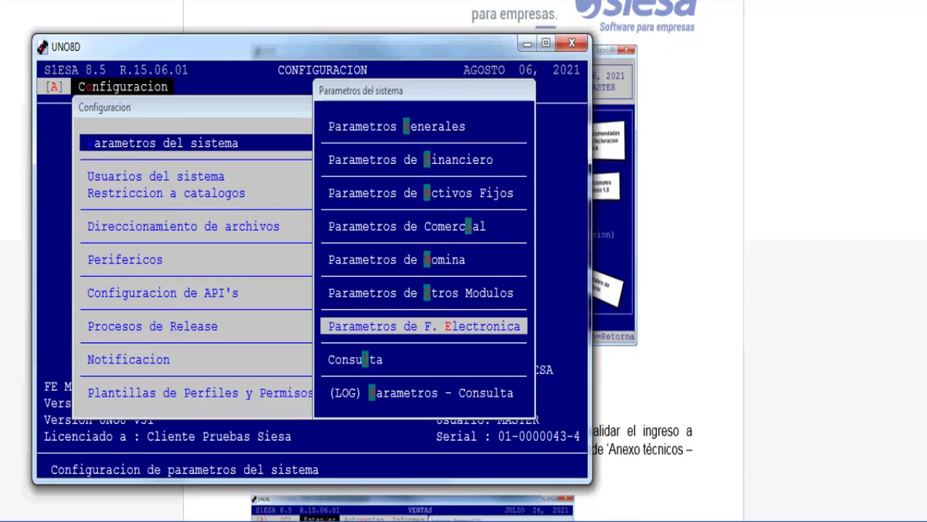
Step: Scroll the PDF manual down to the Actualización PST section
{"action": "scroll", "coordinate": [463, 261], "scroll_direction": "down", "scroll_amount": 6}
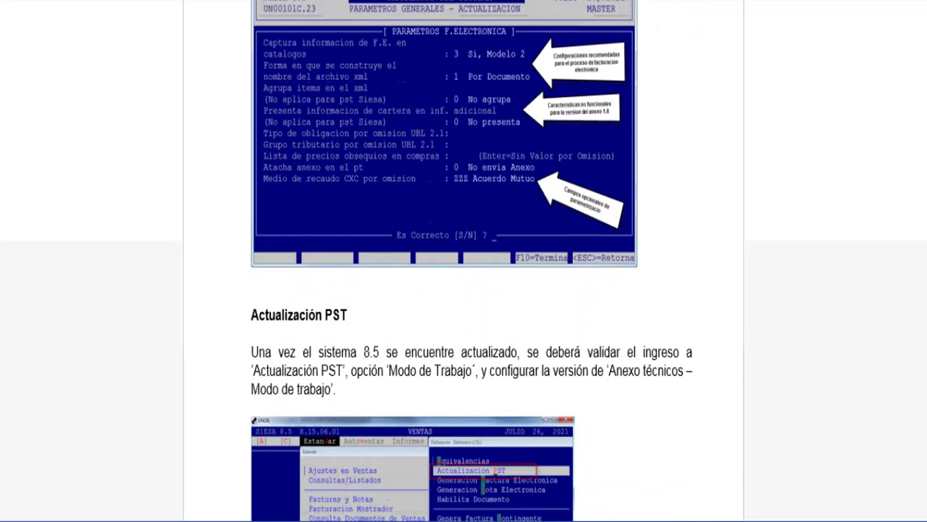
{"action": "scroll", "coordinate": [463, 261], "scroll_direction": "down", "scroll_amount": 1}
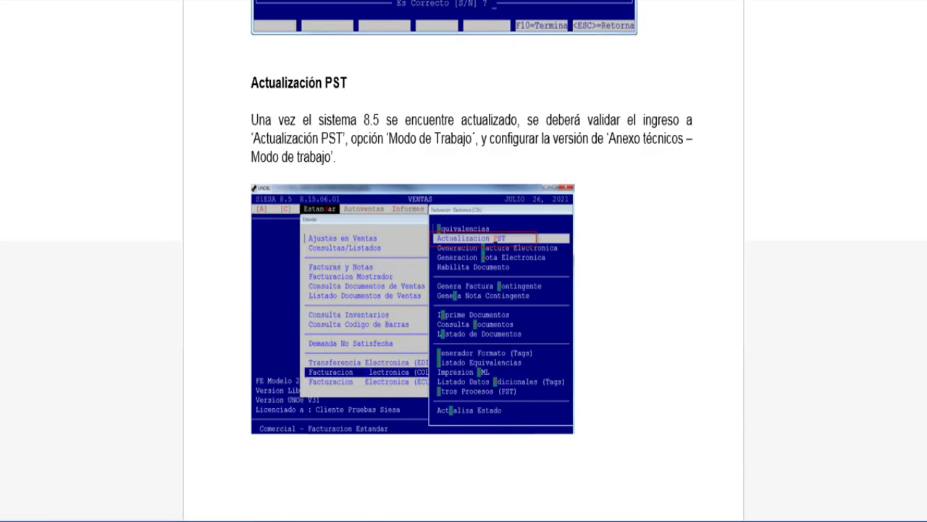
{"action": "scroll", "coordinate": [463, 261], "scroll_direction": "down", "scroll_amount": 1}
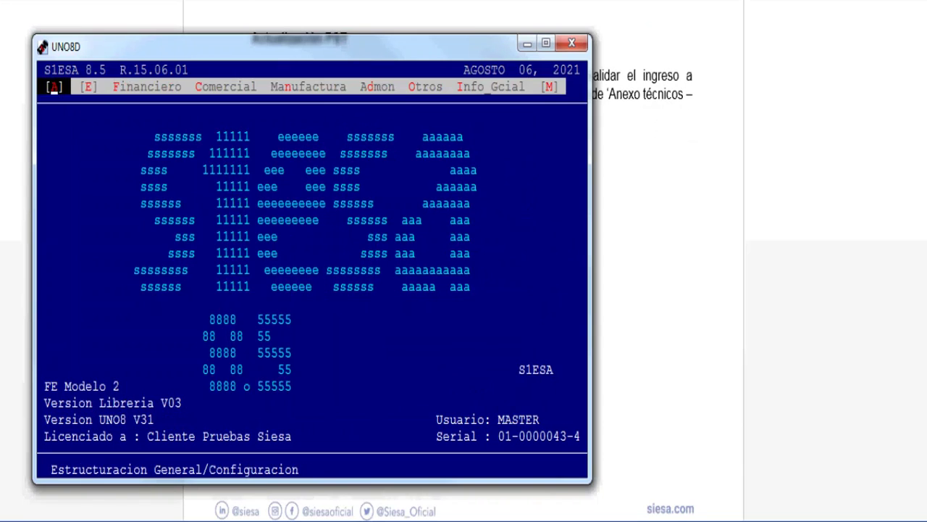
Step: Go through Comercial > Ventas > Estándar to Facturación Electrónica (COL), then back out to Comercial
{"action": "key", "text": "Right"}
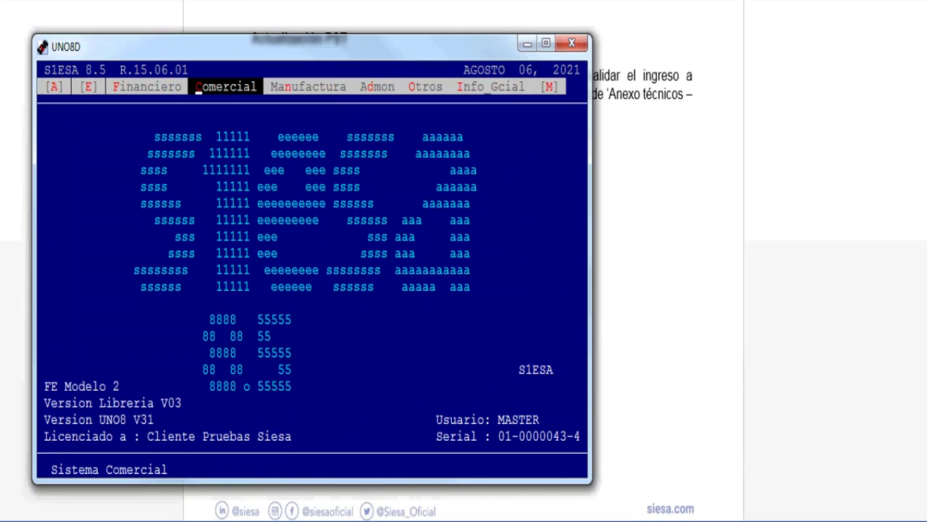
{"action": "key", "text": "Return"}
{"action": "key", "text": "Down"}
{"action": "key", "text": "Down"}
{"action": "key", "text": "Return"}
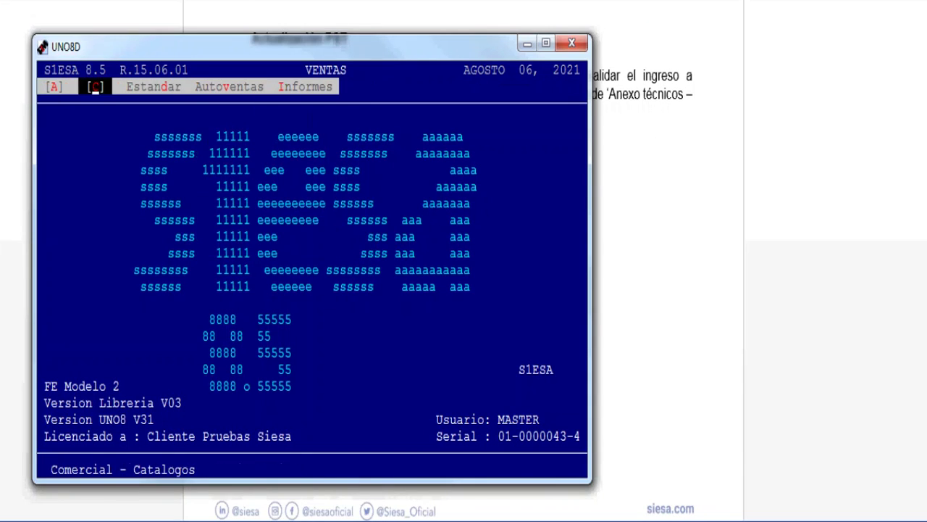
{"action": "key", "text": "Right"}
{"action": "key", "text": "Return"}
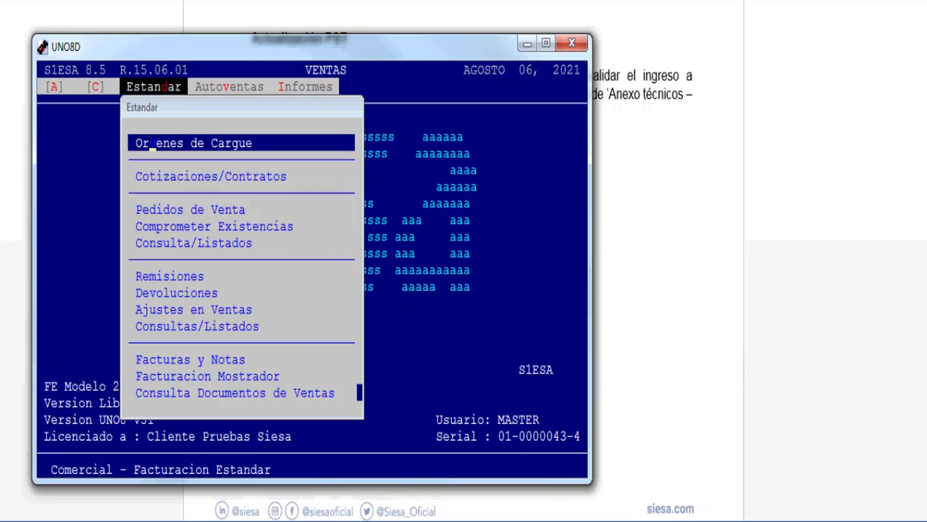
{"action": "key", "text": "Up"}
{"action": "key", "text": "Up"}
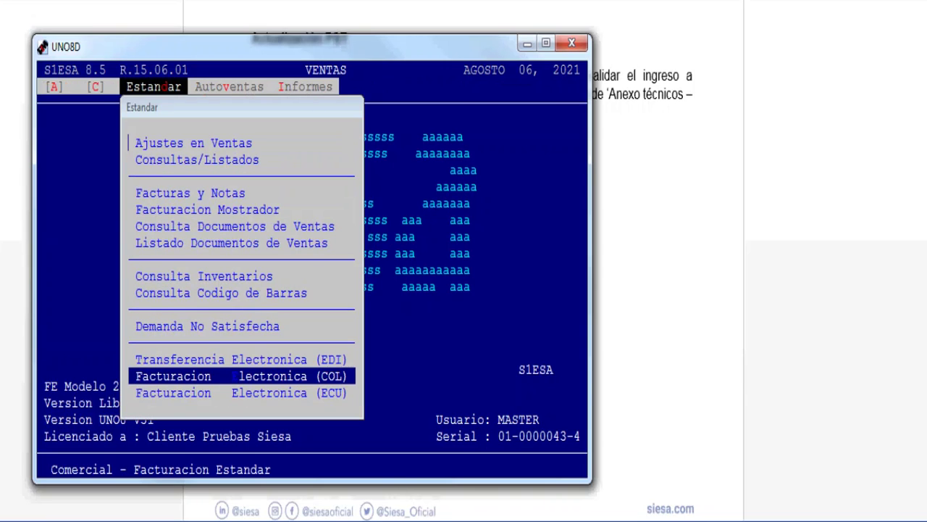
{"action": "key", "text": "Escape"}
{"action": "key", "text": "Escape"}
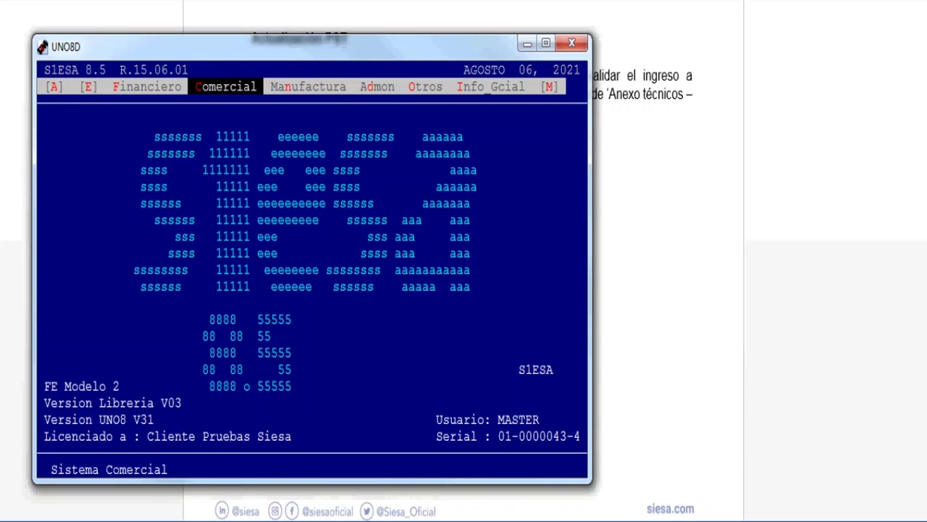
Step: Re-enter Comercial > Ventas > Estándar > Facturación Electrónica (COL) and highlight Actualización PST
{"action": "key", "text": "Return"}
{"action": "key", "text": "Down"}
{"action": "key", "text": "Down"}
{"action": "key", "text": "Return"}
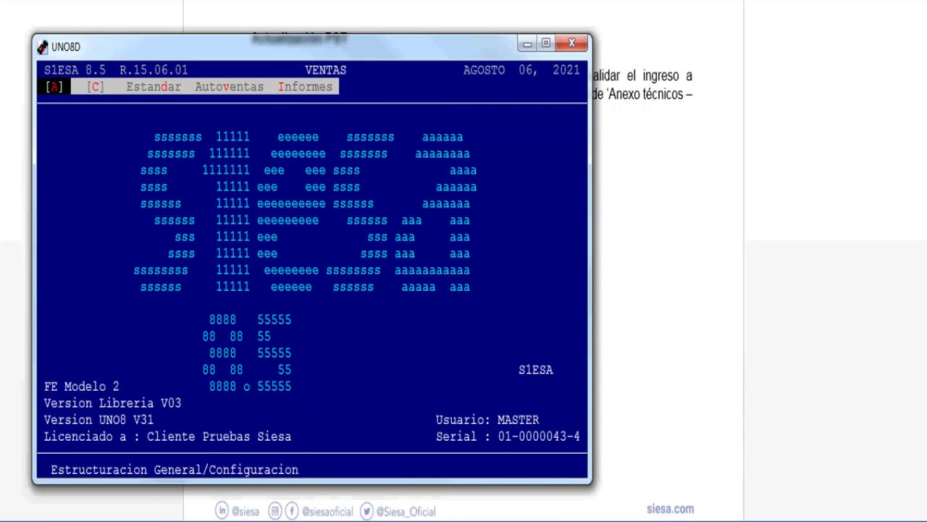
{"action": "key", "text": "Right"}
{"action": "key", "text": "Right"}
{"action": "key", "text": "Return"}
{"action": "key", "text": "Up"}
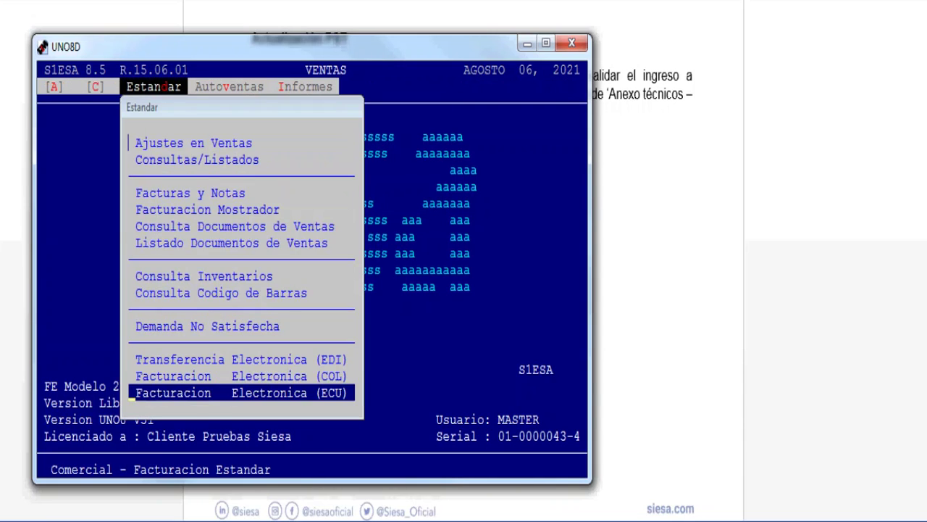
{"action": "key", "text": "Up"}
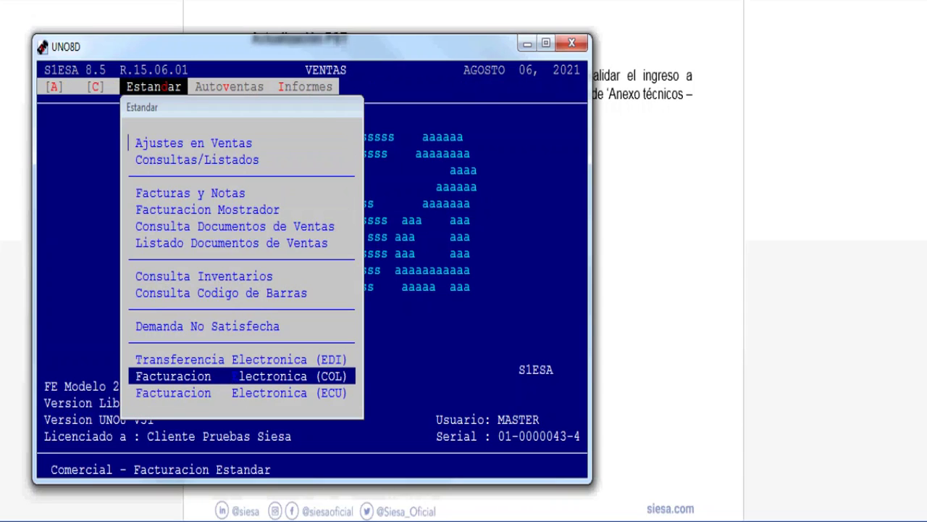
{"action": "key", "text": "Return"}
{"action": "key", "text": "Down"}
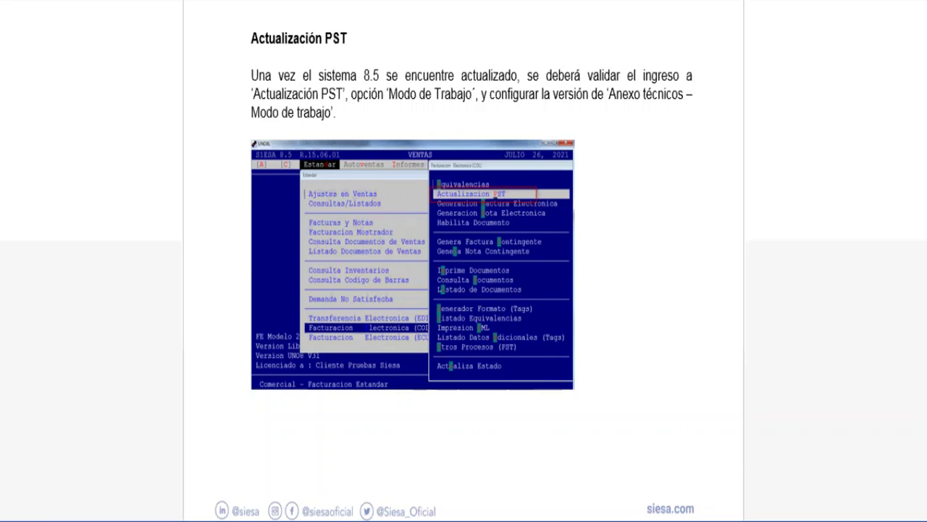
Step: Scroll the PDF manual down to the Modo de Trabajo screenshot
{"action": "scroll", "coordinate": [463, 261], "scroll_direction": "down", "scroll_amount": 8}
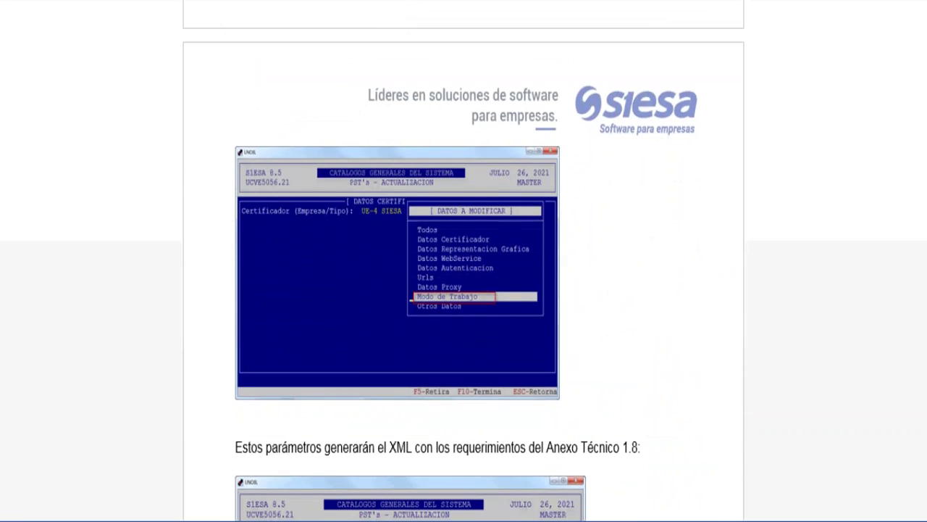
Step: Open PST's Actualización in Siesa and load certifier UE-3 (Facture), confirming its data with S
{"action": "key", "text": "alt+Tab"}
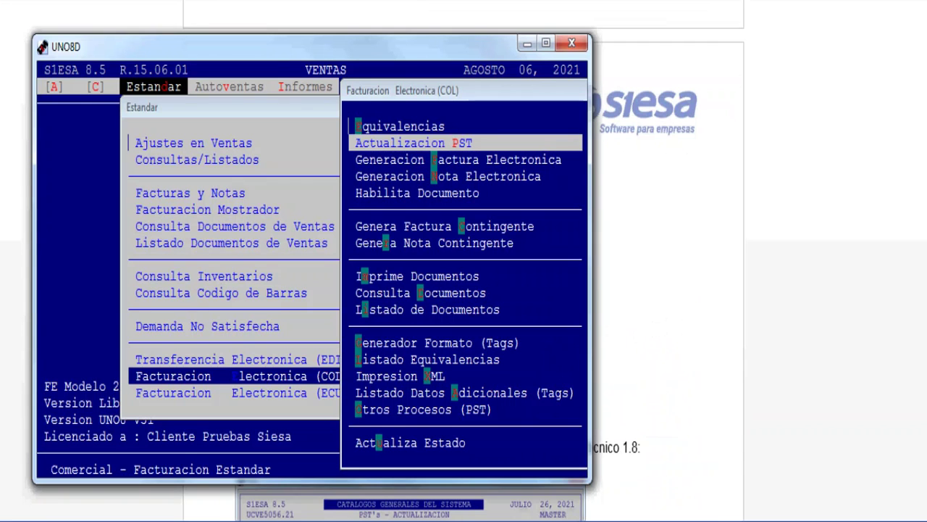
{"action": "key", "text": "Return"}
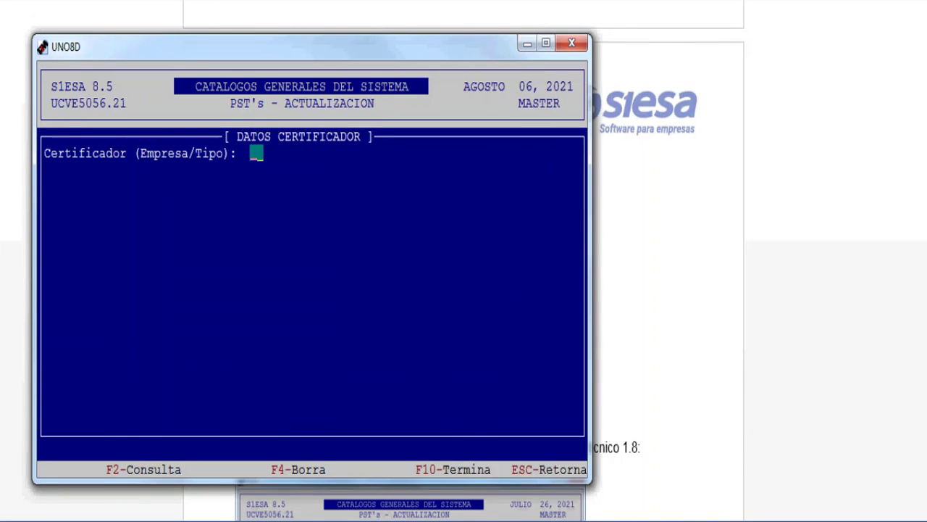
{"action": "type", "text": "UE-"}
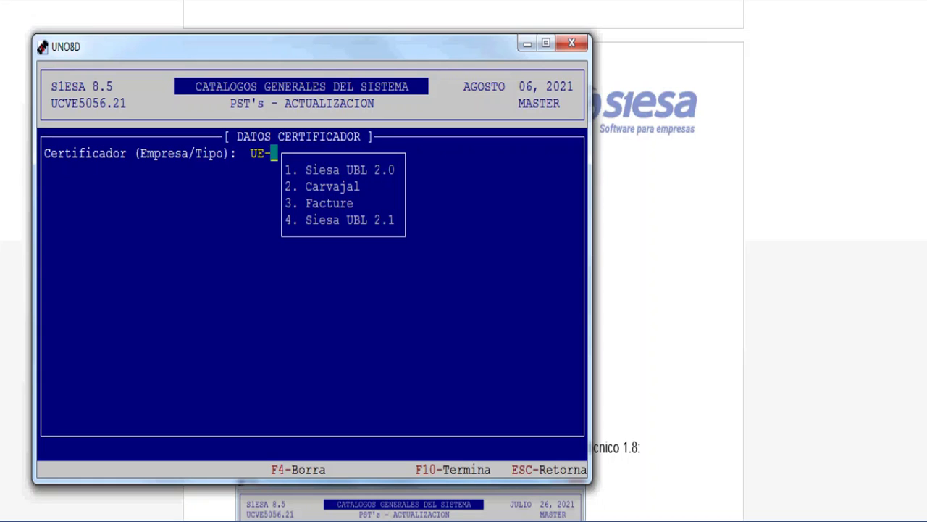
{"action": "type", "text": "3 FACTUR"}
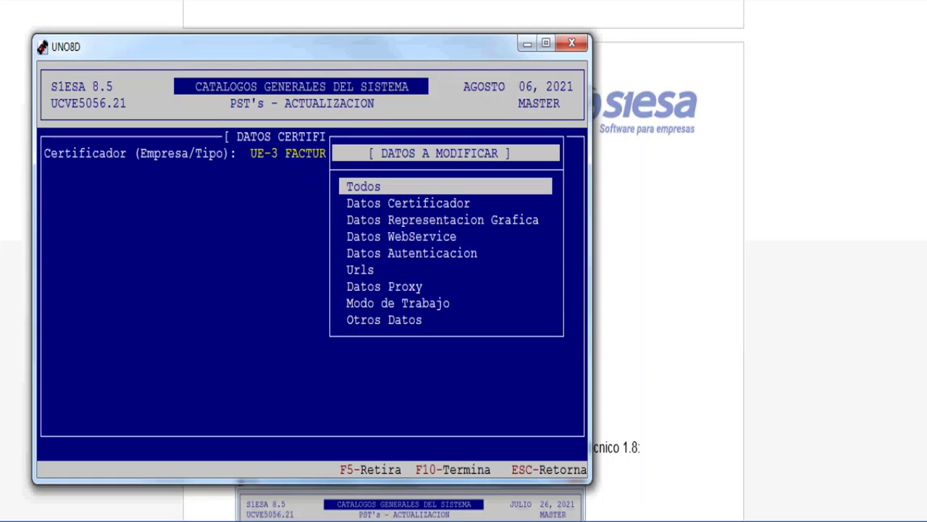
{"action": "key", "text": "Return"}
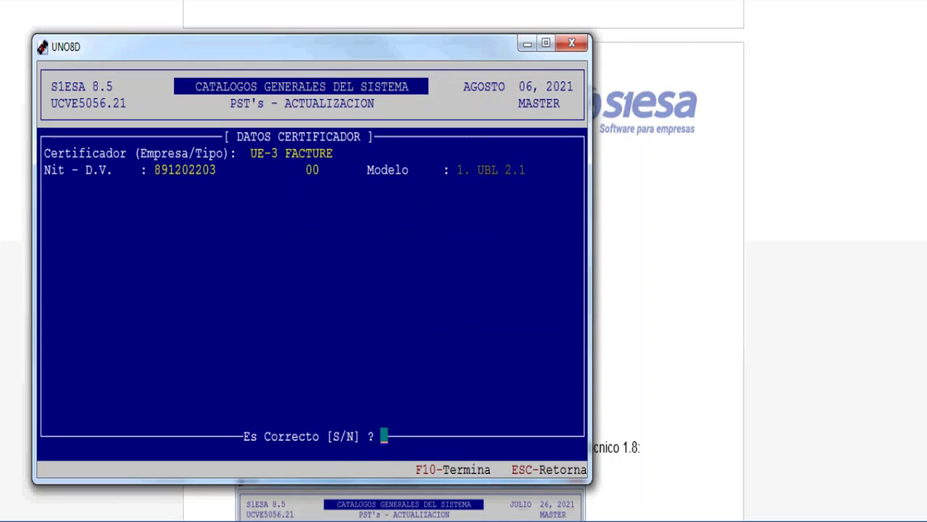
{"action": "key", "text": "s"}
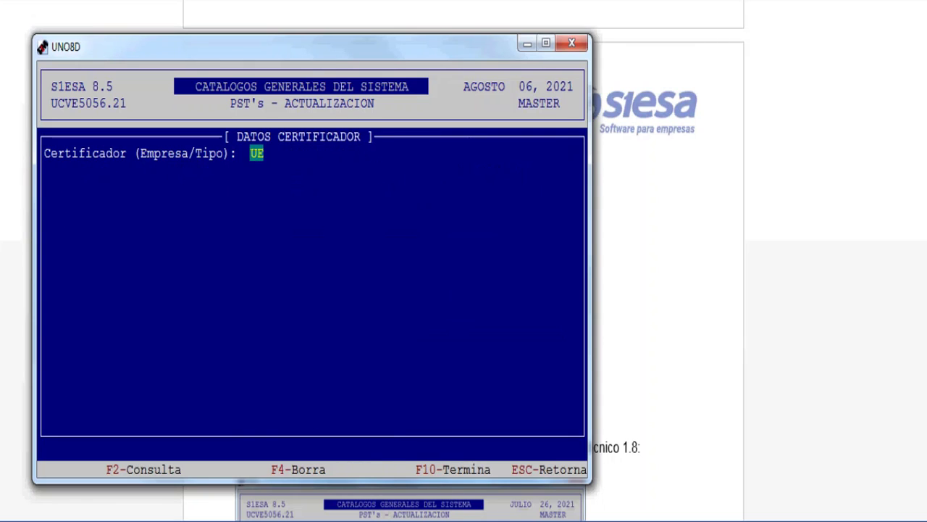
{"action": "key", "text": "Return"}
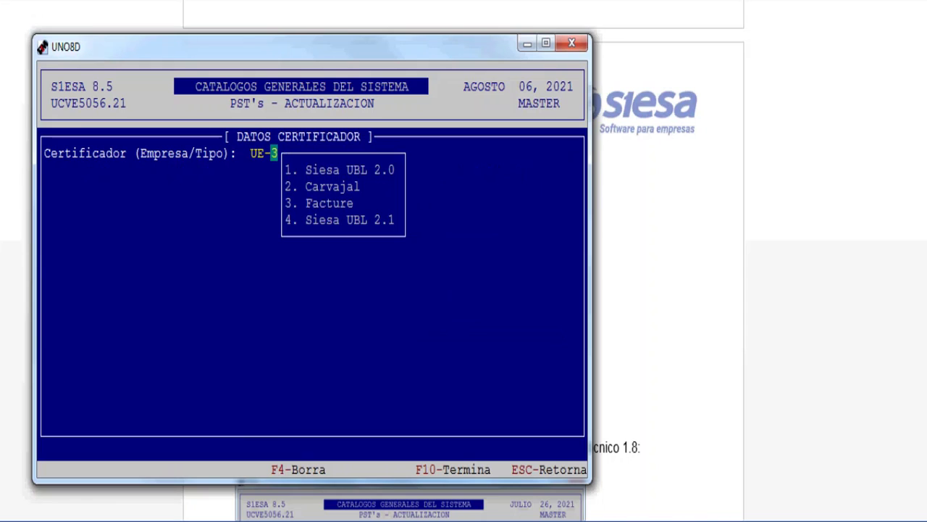
Step: Load and confirm certifier type 2 (Carvajal), then choose type 4 SIESA UBL 2.1
{"action": "type", "text": "2 CARVAJ"}
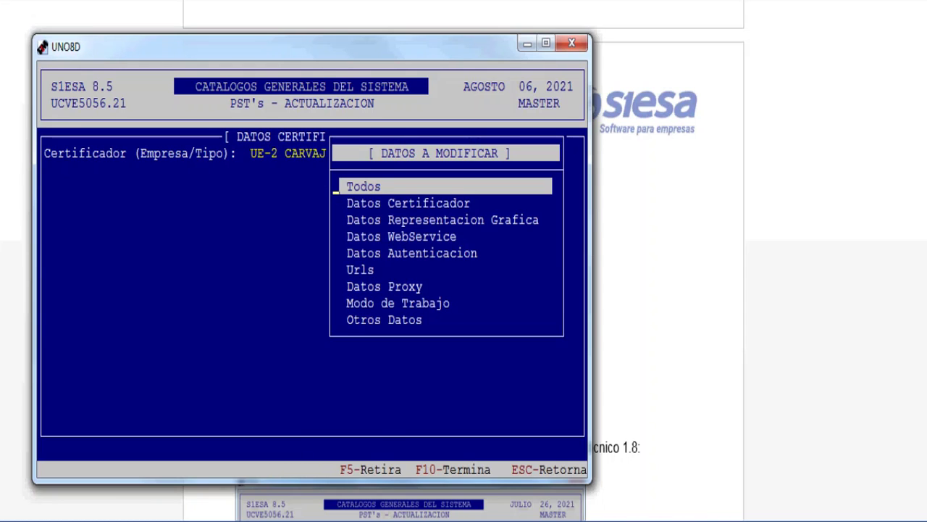
{"action": "key", "text": "Return"}
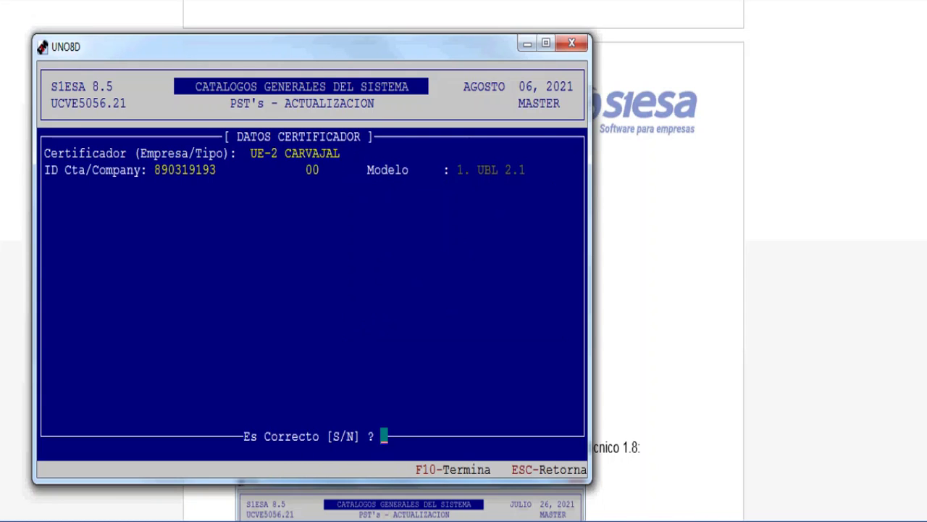
{"action": "key", "text": "s"}
{"action": "key", "text": "Return"}
{"action": "key", "text": "Return"}
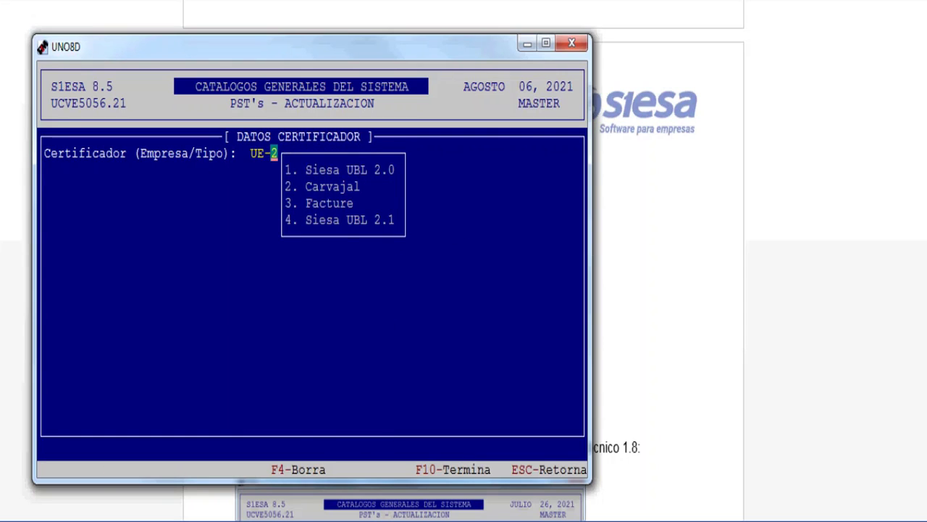
{"action": "type", "text": "4"}
{"action": "key", "text": "Return"}
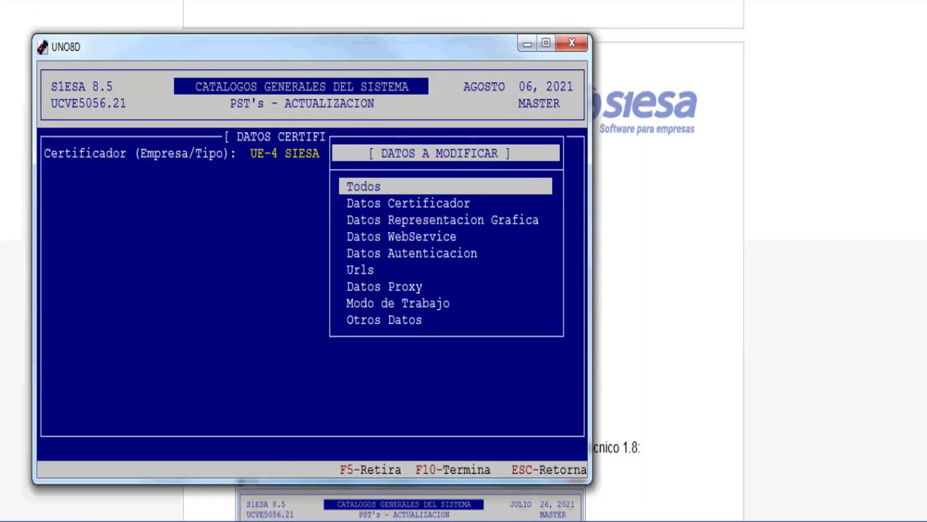
Step: Set UE-4's Modo de Trabajo to annex version 2 (1.8), 1 Producción, Pn testing 0, and save
{"action": "key", "text": "Down"}
{"action": "key", "text": "Down"}
{"action": "key", "text": "Down"}
{"action": "key", "text": "Down"}
{"action": "key", "text": "Down"}
{"action": "key", "text": "Down"}
{"action": "key", "text": "Down"}
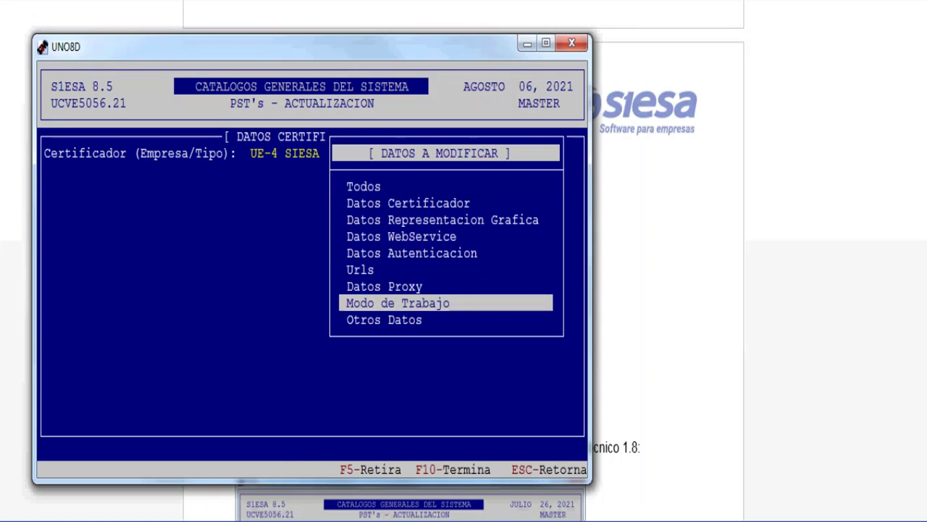
{"action": "key", "text": "Return"}
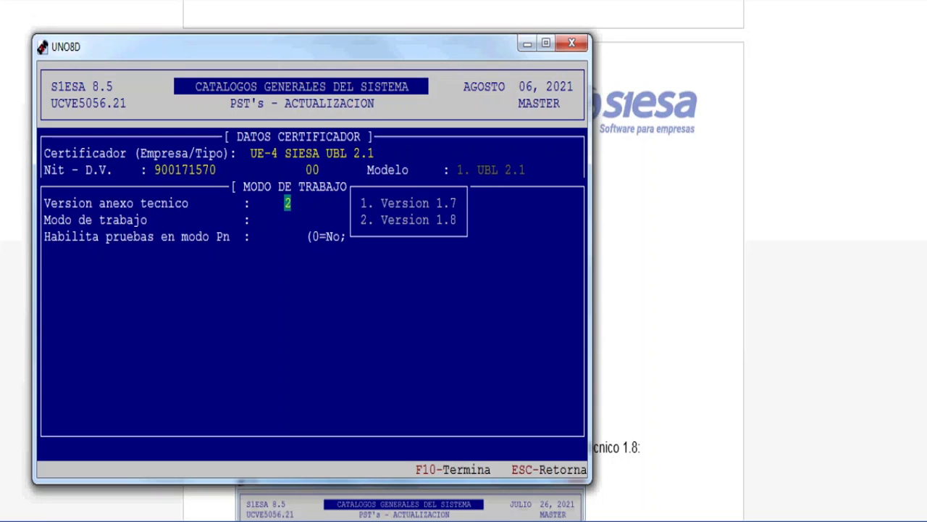
{"action": "key", "text": "Return"}
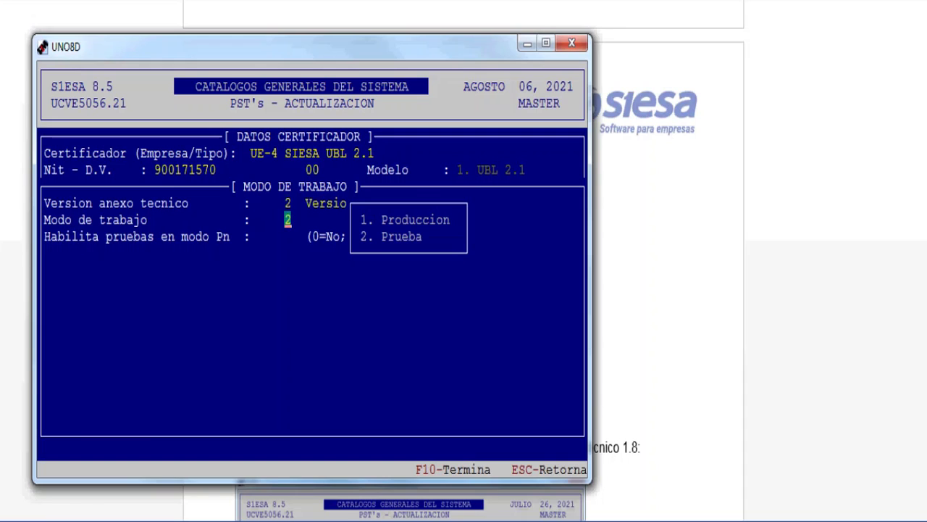
{"action": "type", "text": "1"}
{"action": "key", "text": "Return"}
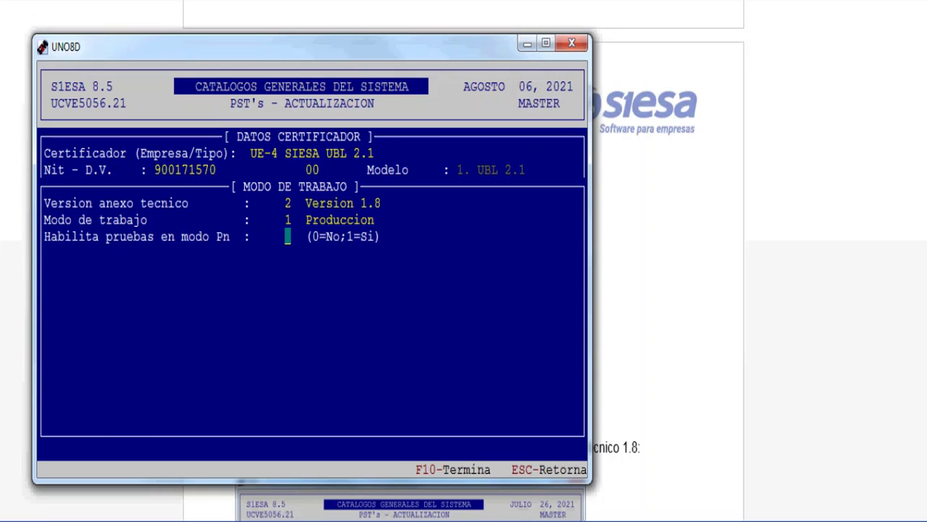
{"action": "type", "text": "0"}
{"action": "key", "text": "Return"}
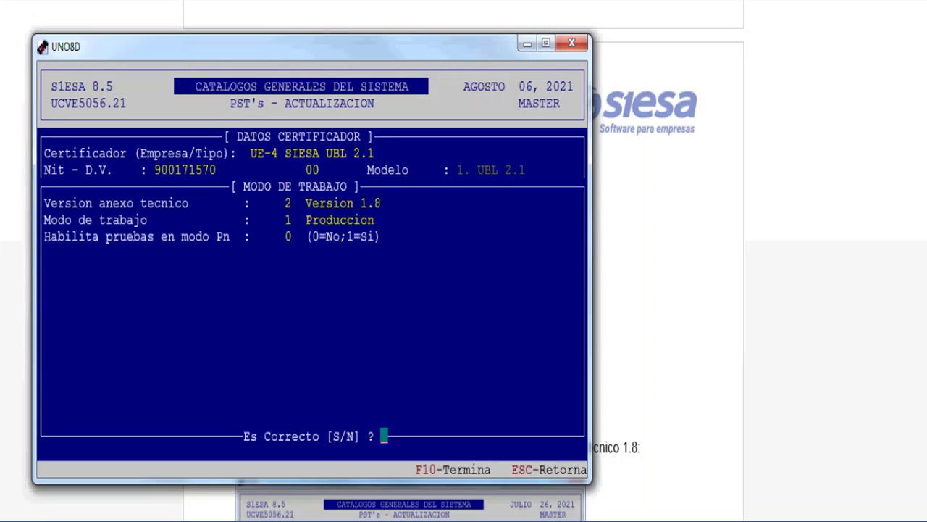
{"action": "key", "text": "s"}
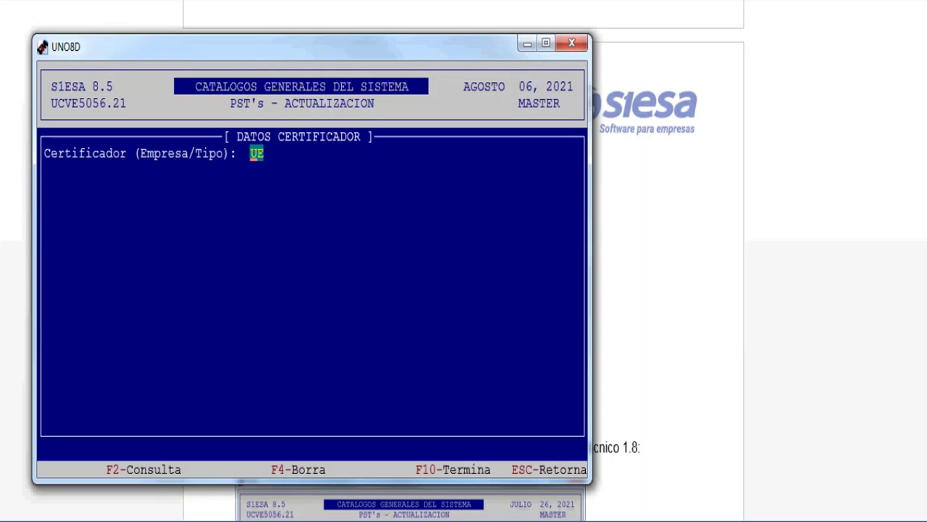
Step: Save certifier UE-3 FACTURE with annex version 1.8 and working mode 2 Pruebas
{"action": "key", "text": "Return"}
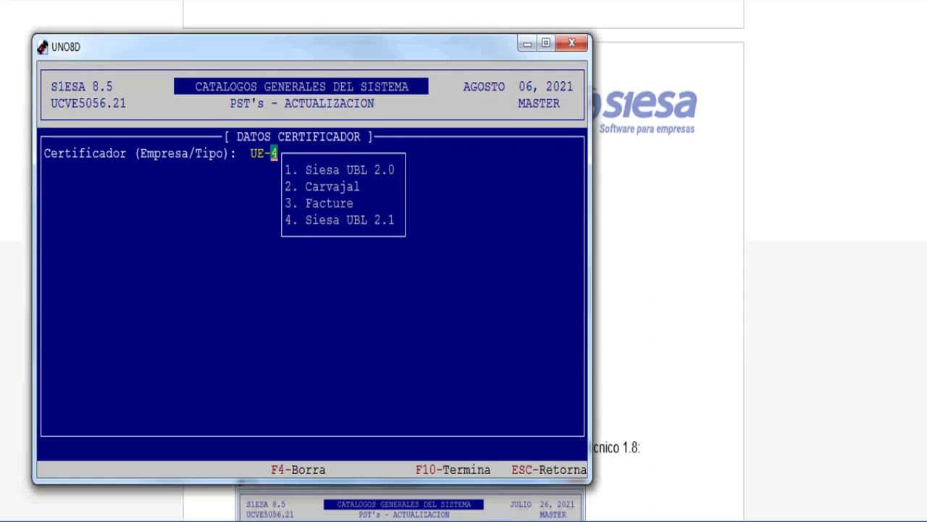
{"action": "type", "text": "3 FACTUR"}
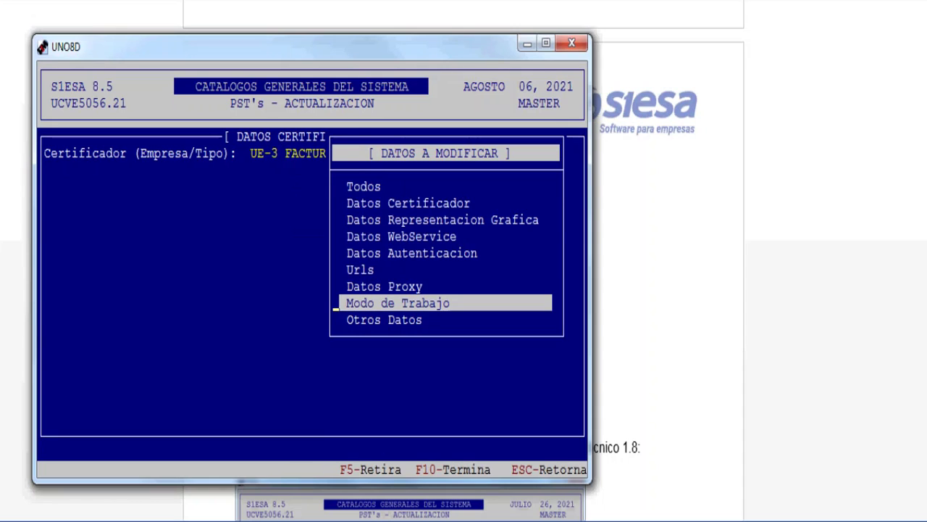
{"action": "key", "text": "Return"}
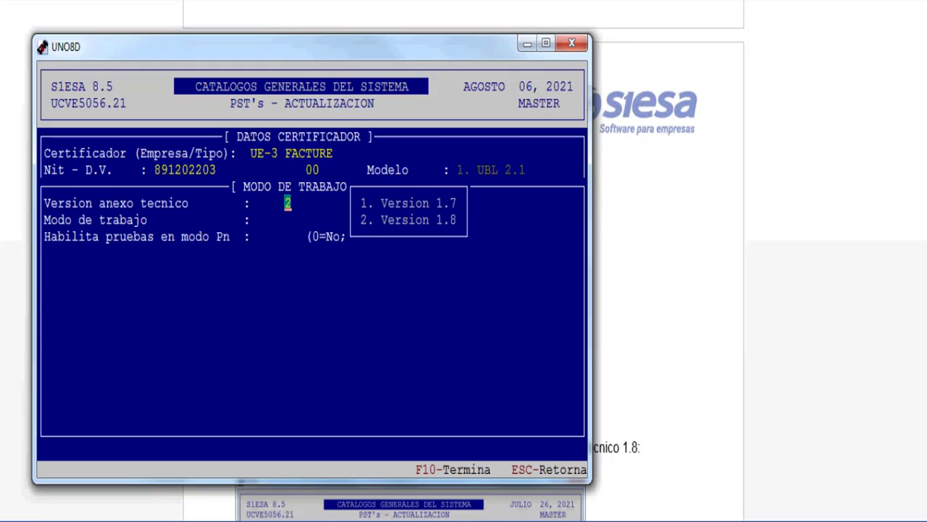
{"action": "key", "text": "Return"}
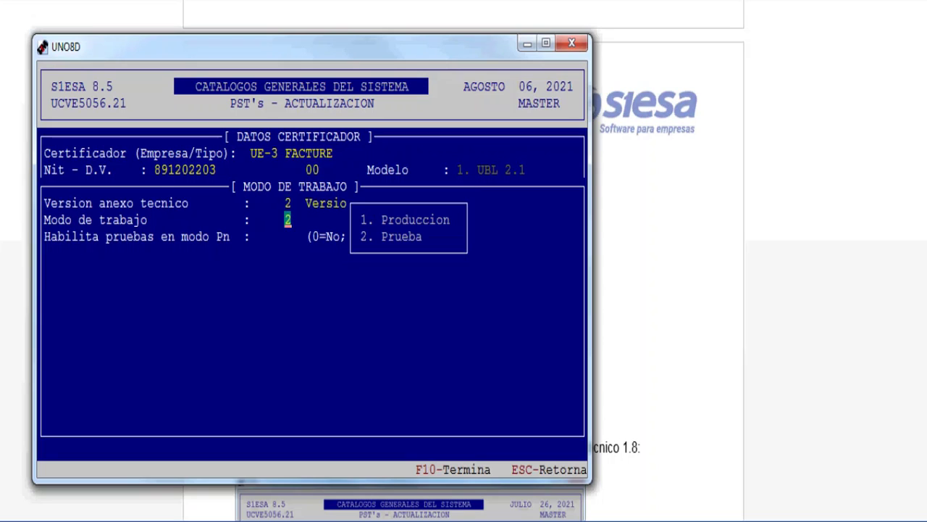
{"action": "key", "text": "Return"}
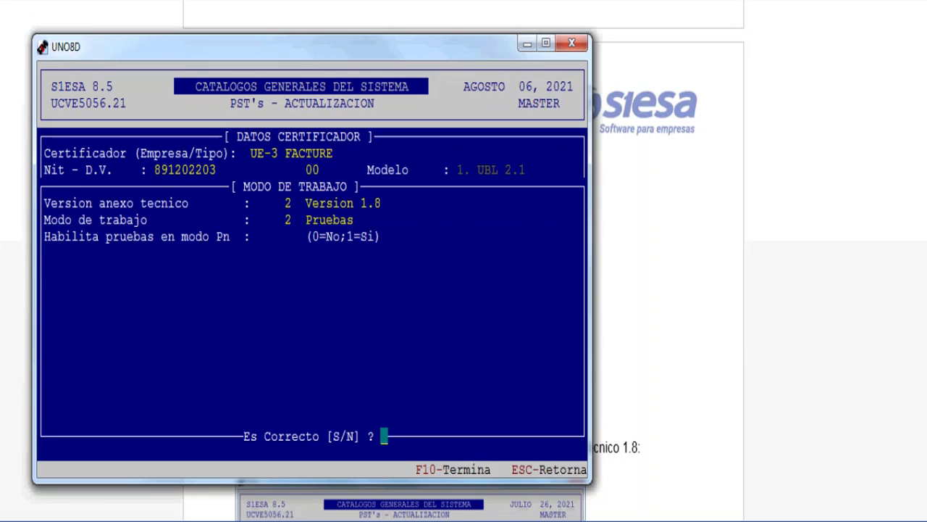
{"action": "key", "text": "Return"}
{"action": "key", "text": "Return"}
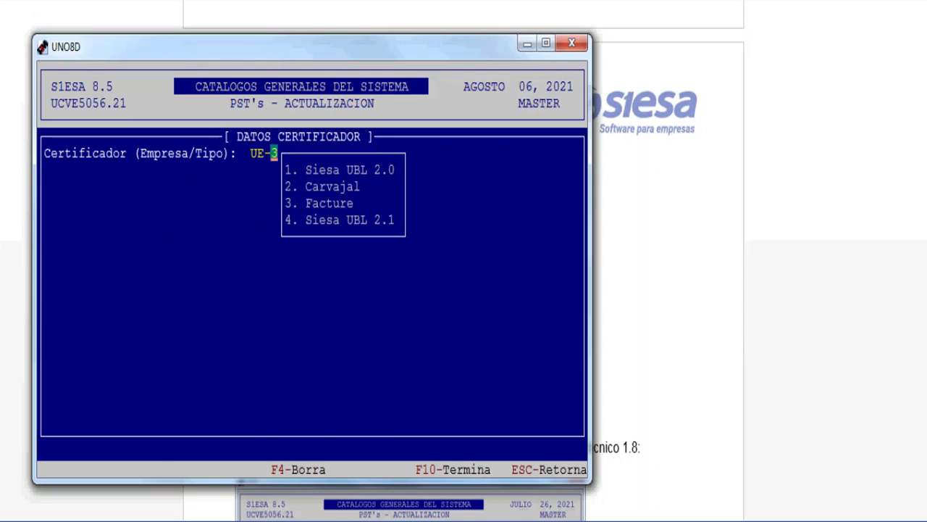
Step: Set certifier UE-2 CARVAJAL to annex version 1.8 and working mode 2 Pruebas
{"action": "type", "text": "2"}
{"action": "key", "text": "Return"}
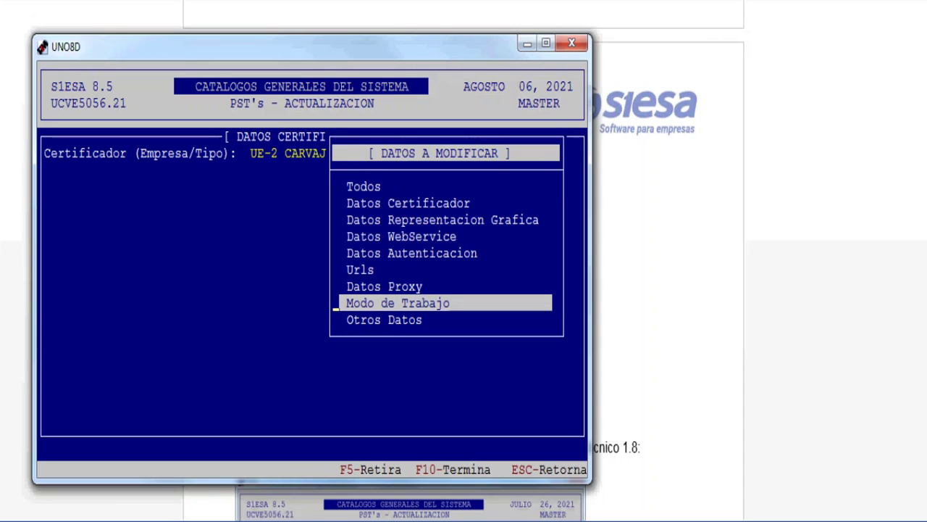
{"action": "key", "text": "Return"}
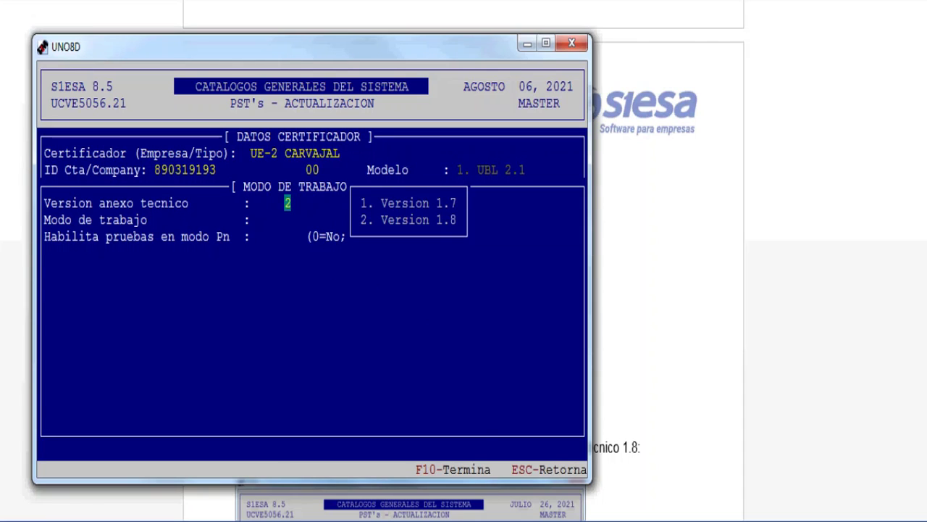
{"action": "key", "text": "Return"}
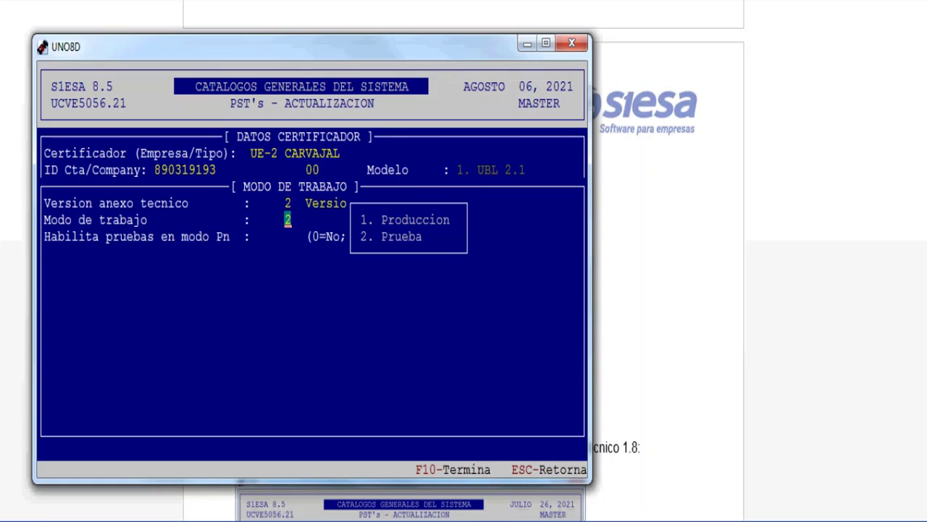
{"action": "key", "text": "Return"}
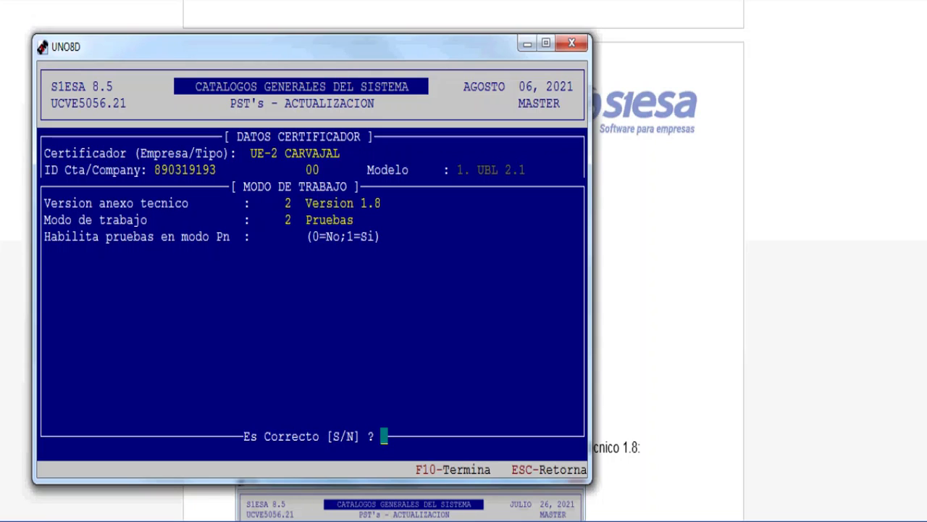
Step: Save the Carvajal settings and select certifier type 4, SIESA UBL 2.1
{"action": "key", "text": "s"}
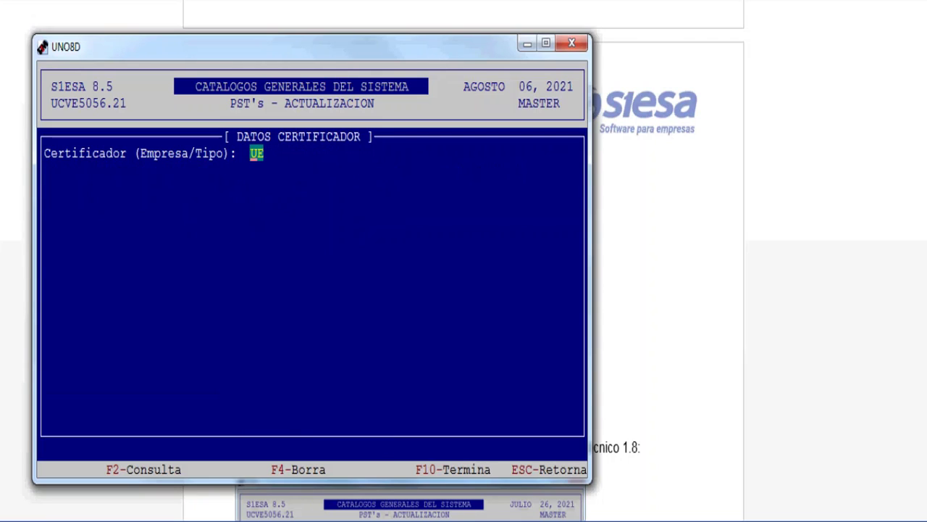
{"action": "key", "text": "Return"}
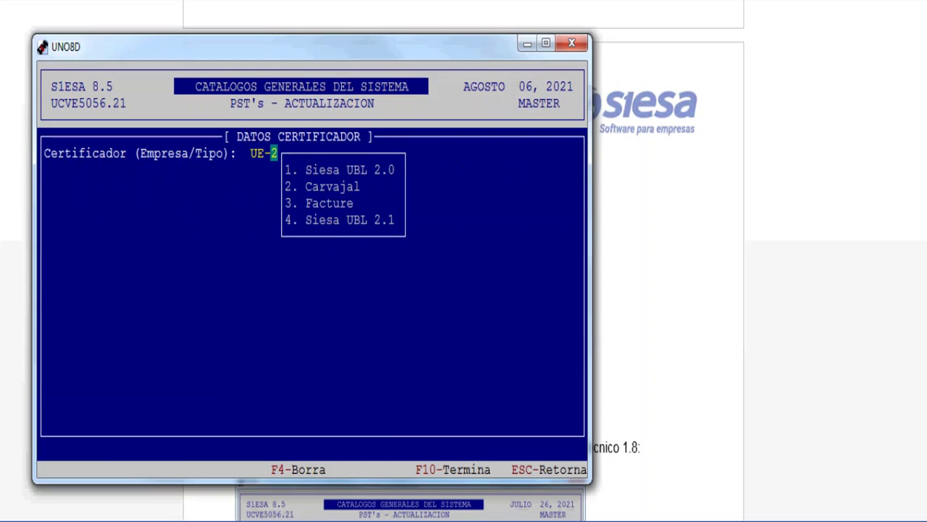
{"action": "type", "text": "4"}
{"action": "key", "text": "Return"}
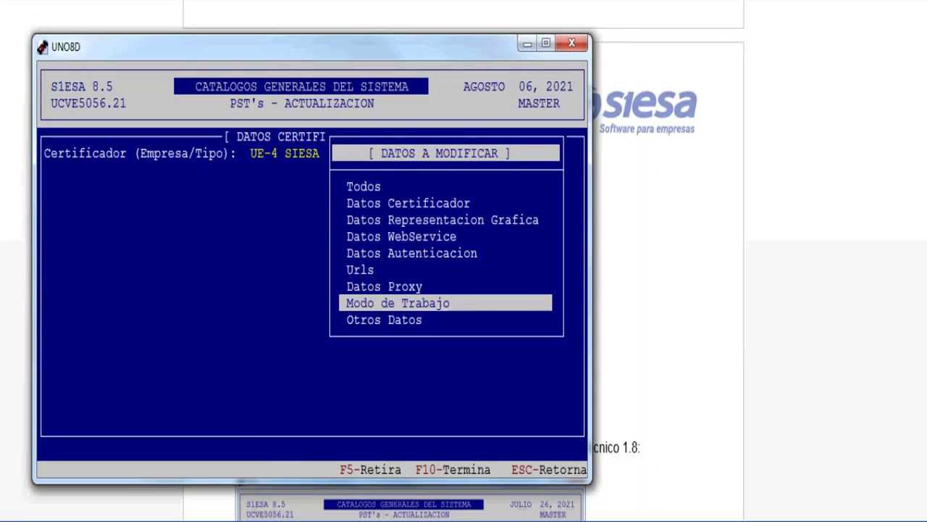
Step: Re-save UE-4 SIESA UBL 2.1 with annex version 1.8, mode 1 Produccion and testing 0
{"action": "key", "text": "Return"}
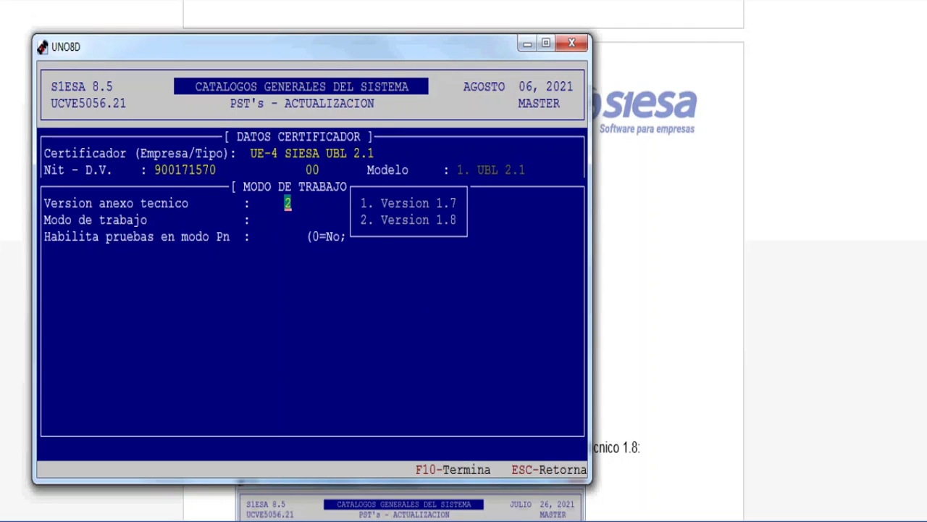
{"action": "key", "text": "Return"}
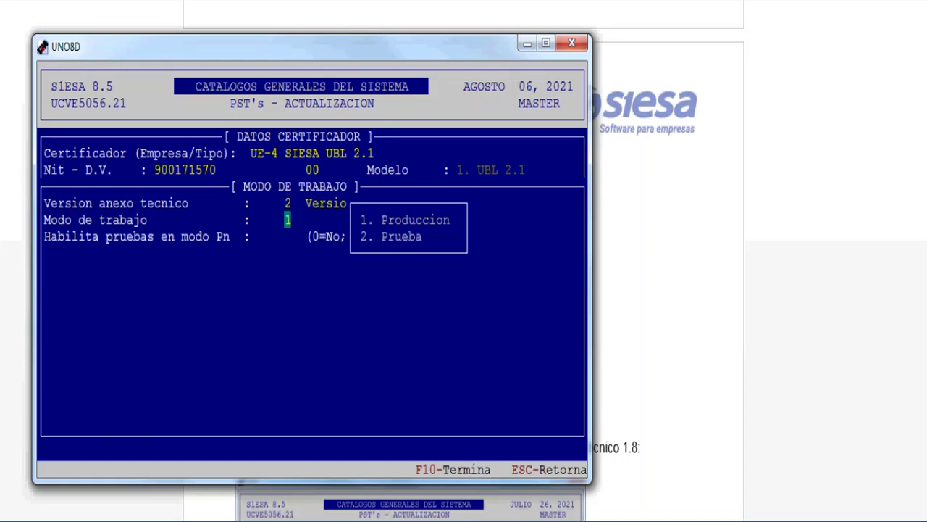
{"action": "key", "text": "Return"}
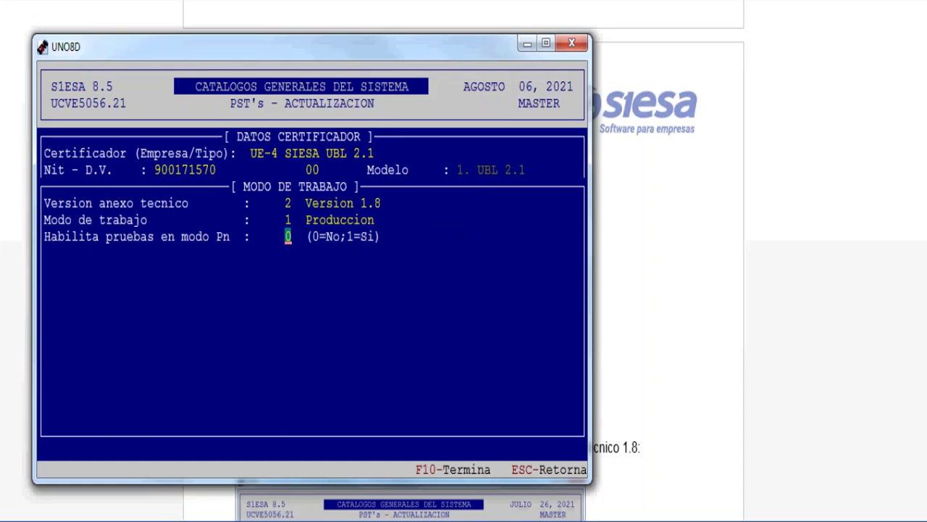
{"action": "key", "text": "Return"}
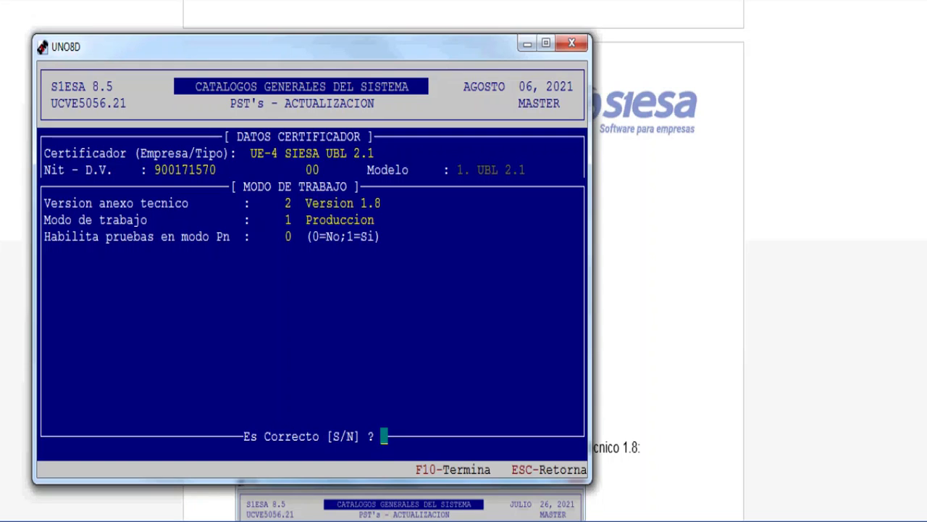
{"action": "key", "text": "Return"}
{"action": "key", "text": "Return"}
{"action": "key", "text": "Return"}
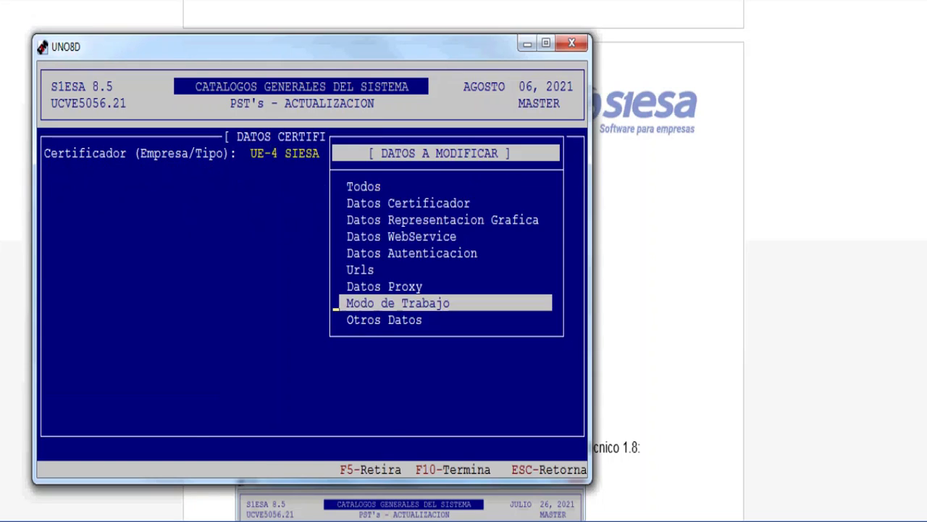
Step: Change UE-4 SIESA UBL 2.1 to annex version 1.7, Produccion mode, Habilita pruebas 0
{"action": "key", "text": "Return"}
{"action": "key", "text": "Return"}
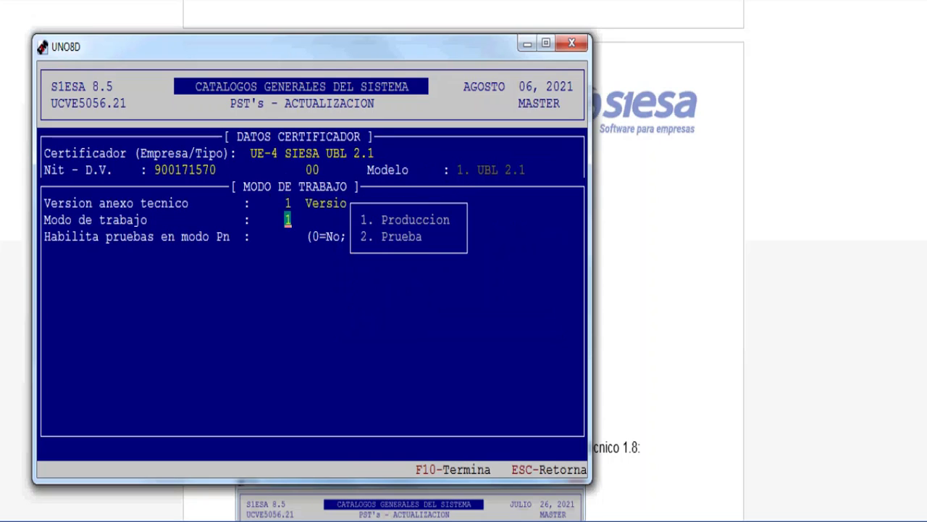
{"action": "key", "text": "Return"}
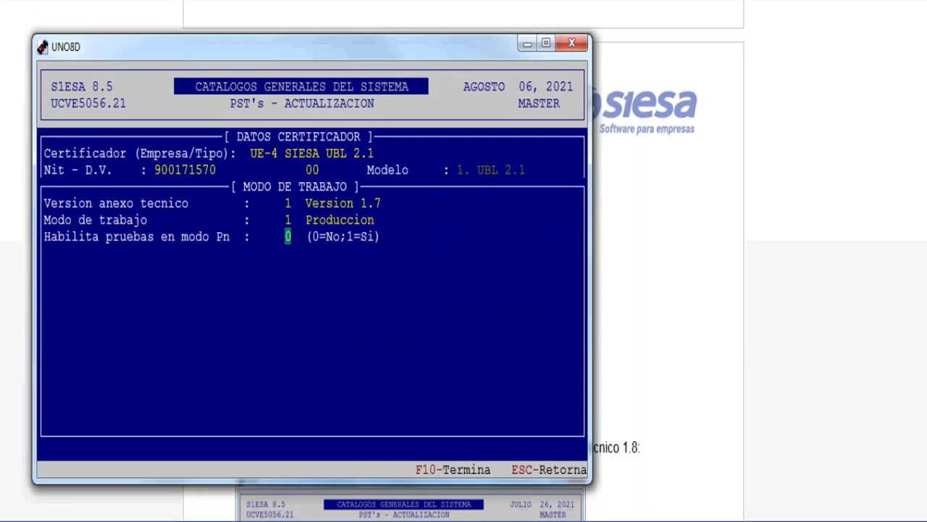
{"action": "key", "text": "Return"}
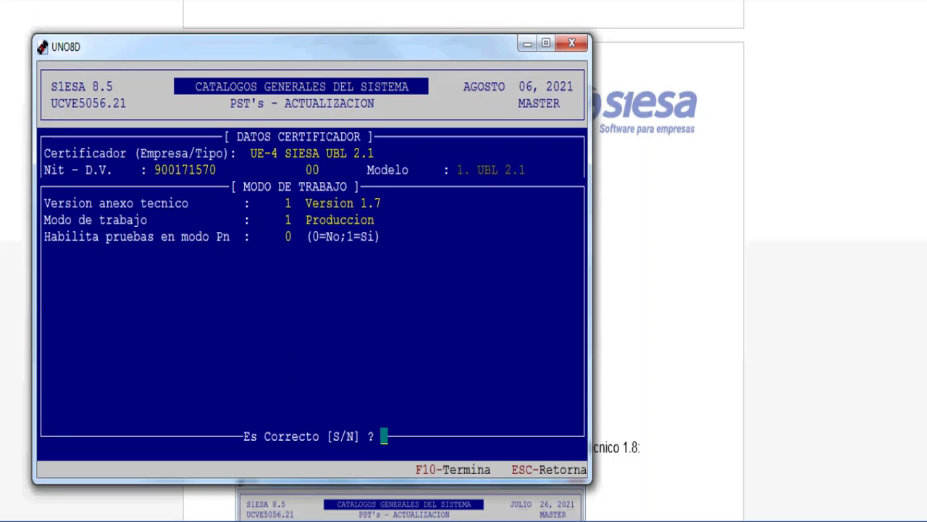
Step: Confirm the UE-4 settings with S, then scroll the manual to the Rechazo FAJ71 ElectronicMail rule
{"action": "key", "text": "s"}
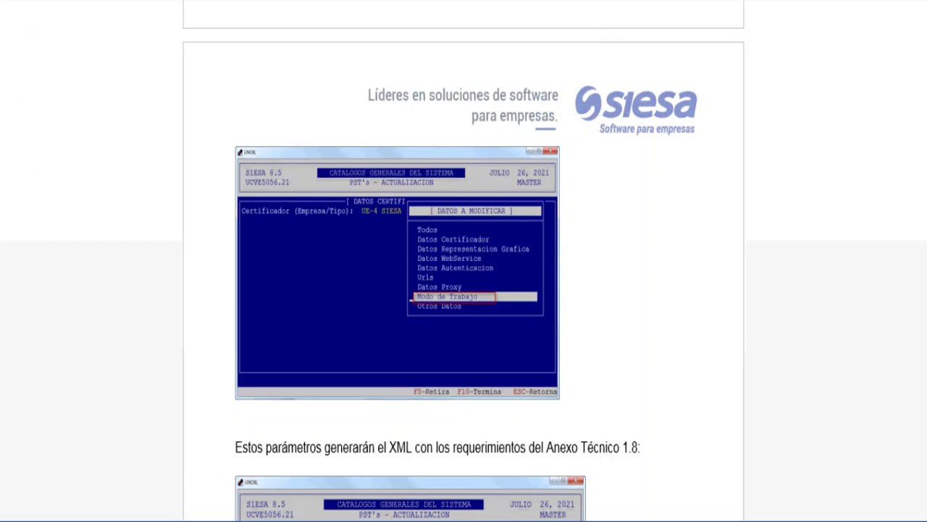
{"action": "scroll", "coordinate": [464, 290], "scroll_direction": "down", "scroll_amount": 5}
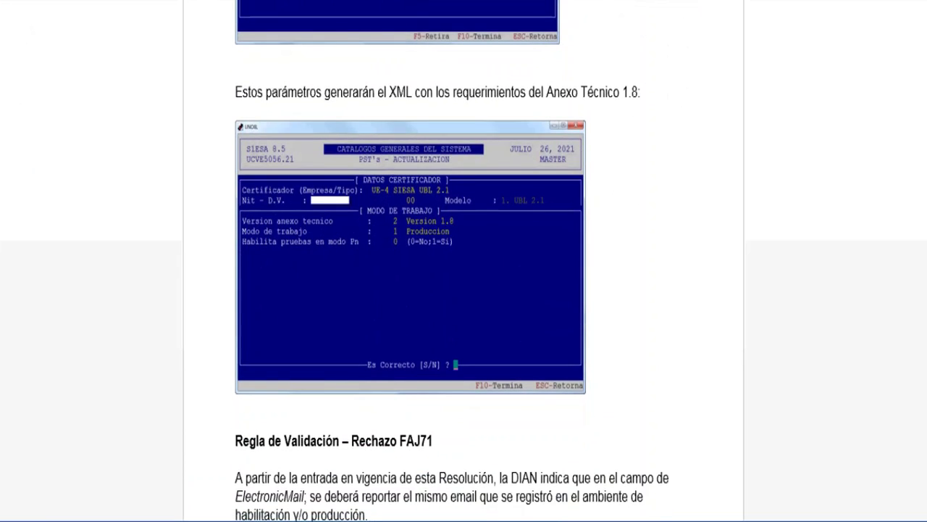
{"action": "scroll", "coordinate": [464, 290], "scroll_direction": "down", "scroll_amount": 3}
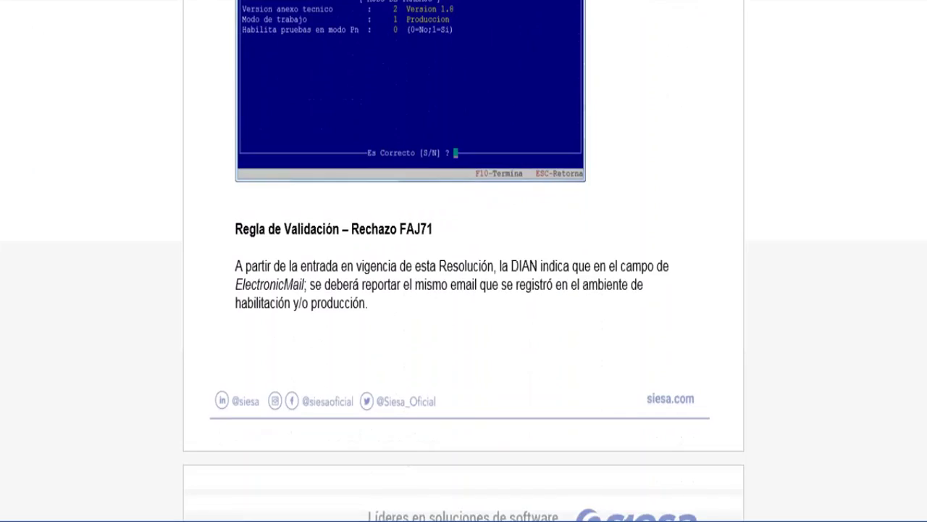
{"action": "scroll", "coordinate": [464, 289], "scroll_direction": "down", "scroll_amount": 2}
{"action": "scroll", "coordinate": [464, 290], "scroll_direction": "down", "scroll_amount": 1}
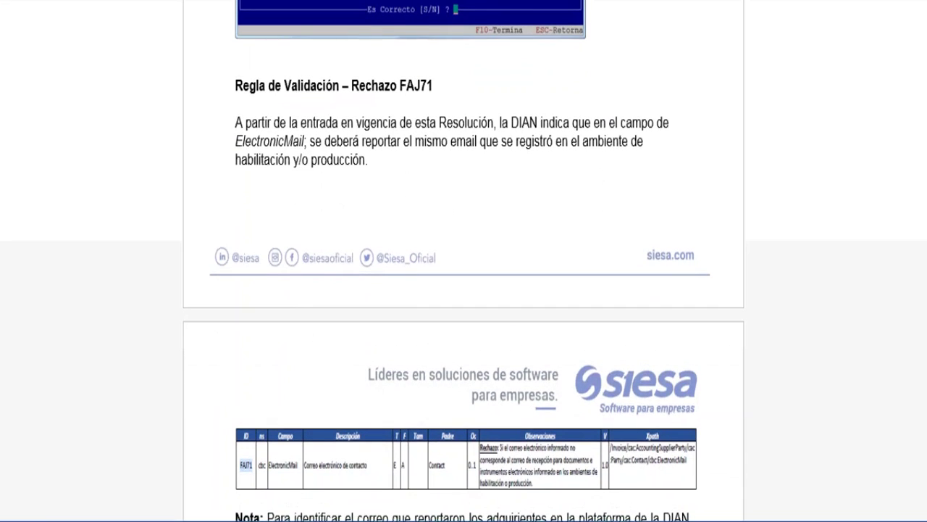
{"action": "scroll", "coordinate": [463, 290], "scroll_direction": "down", "scroll_amount": 1}
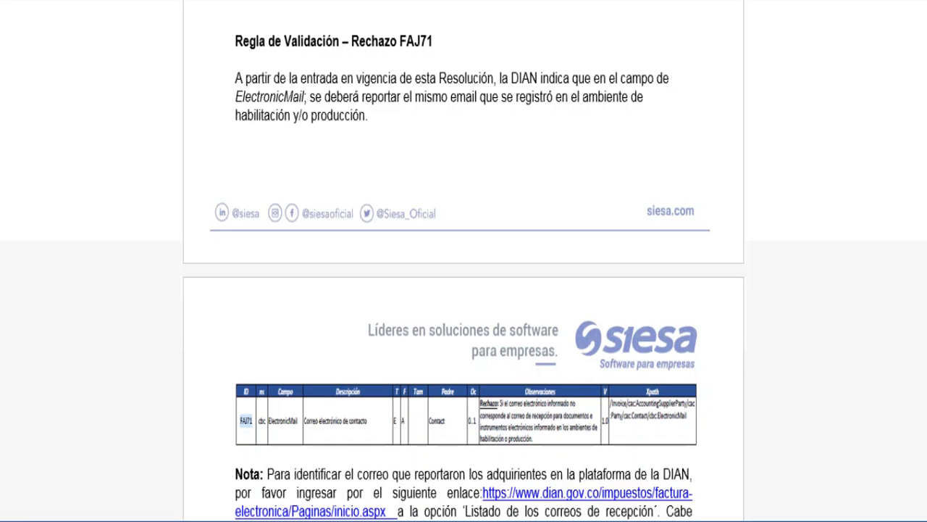
{"action": "scroll", "coordinate": [464, 290], "scroll_direction": "down", "scroll_amount": 5}
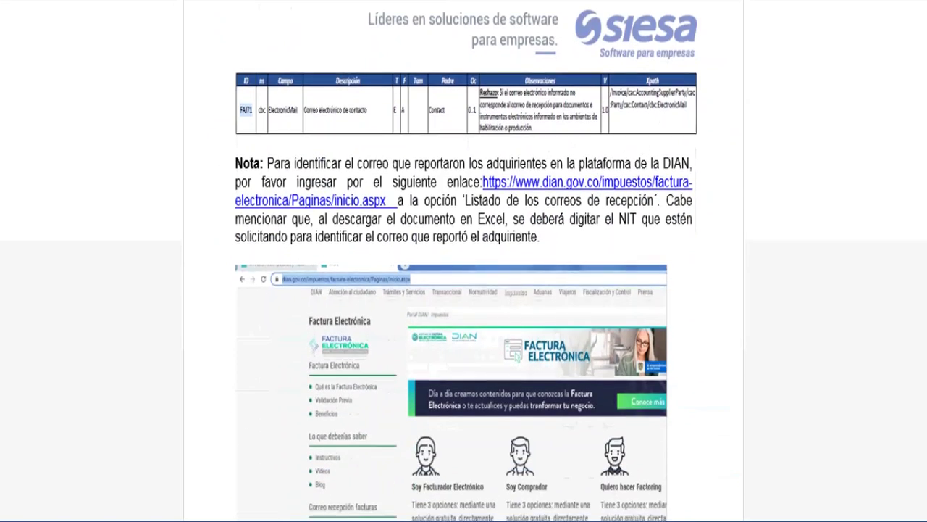
Step: Scroll the manual past the DIAN portal screenshot to the Actualiza Terceros route
{"action": "scroll", "coordinate": [463, 289], "scroll_direction": "up", "scroll_amount": 1}
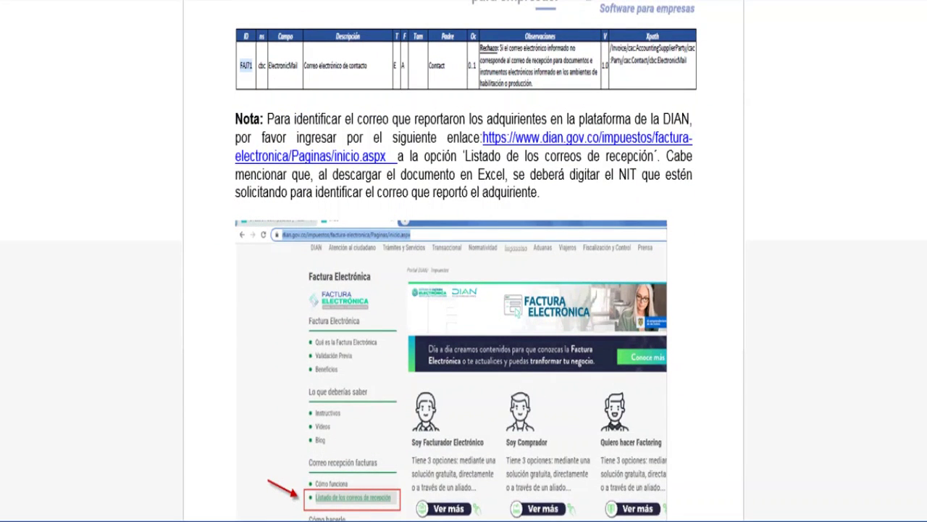
{"action": "scroll", "coordinate": [463, 290], "scroll_direction": "down", "scroll_amount": 2}
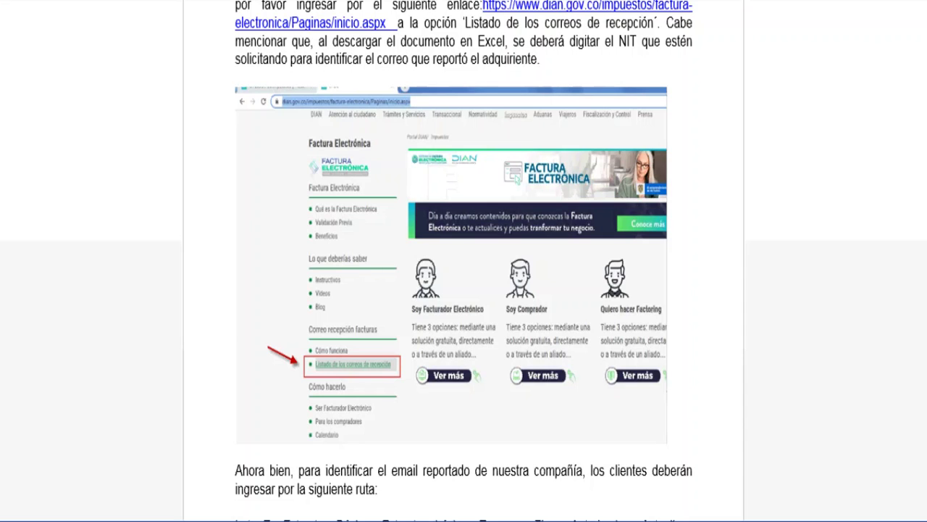
{"action": "scroll", "coordinate": [464, 261], "scroll_direction": "up", "scroll_amount": 1}
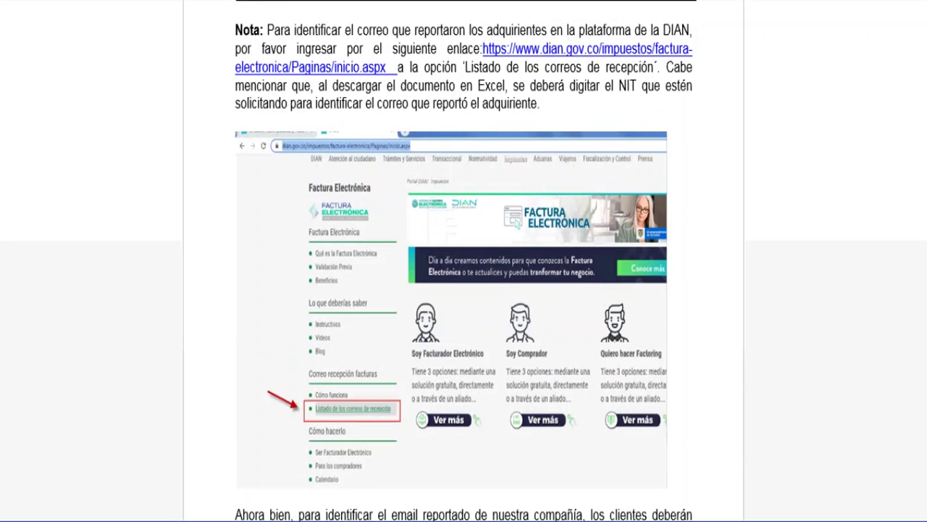
{"action": "scroll", "coordinate": [464, 261], "scroll_direction": "down", "scroll_amount": 4}
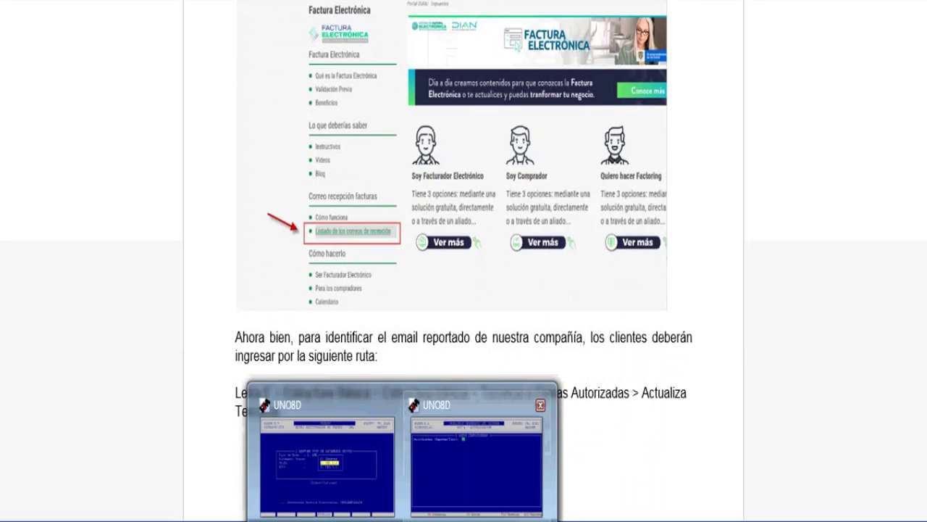
Step: Leave PST's and go to [E] > Estructuración Básica > Terceros y Firmas Autorizadas > Actualiza Terceros
{"action": "key", "text": "Escape"}
{"action": "key", "text": "Escape"}
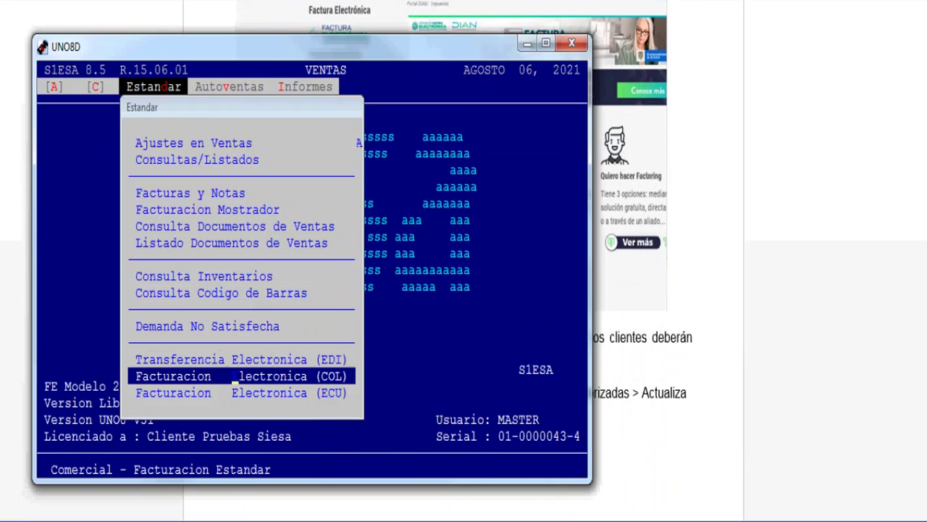
{"action": "key", "text": "Escape"}
{"action": "key", "text": "Escape"}
{"action": "key", "text": "Left"}
{"action": "key", "text": "Left"}
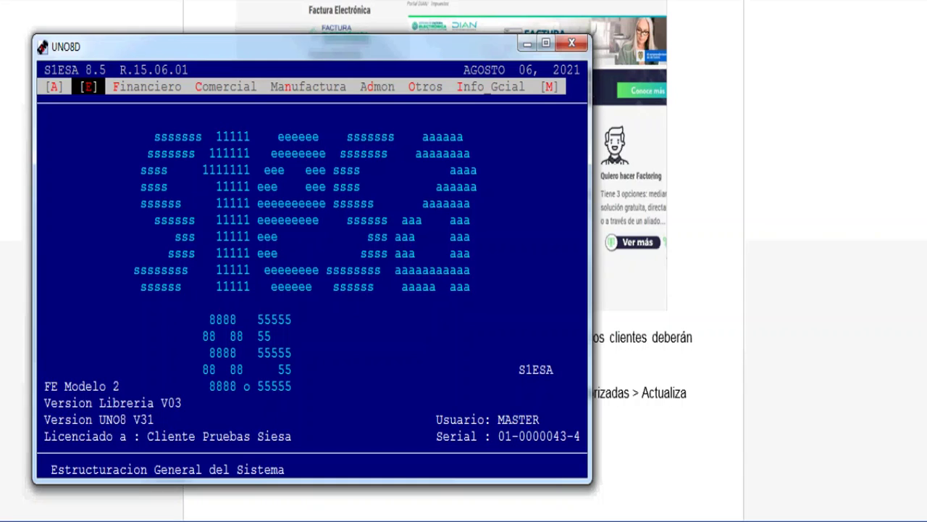
{"action": "key", "text": "Return"}
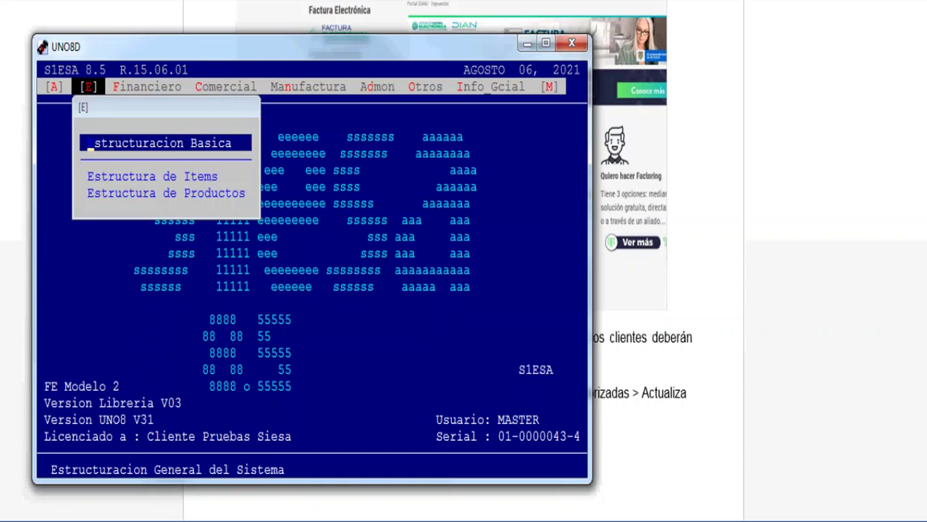
{"action": "key", "text": "Return"}
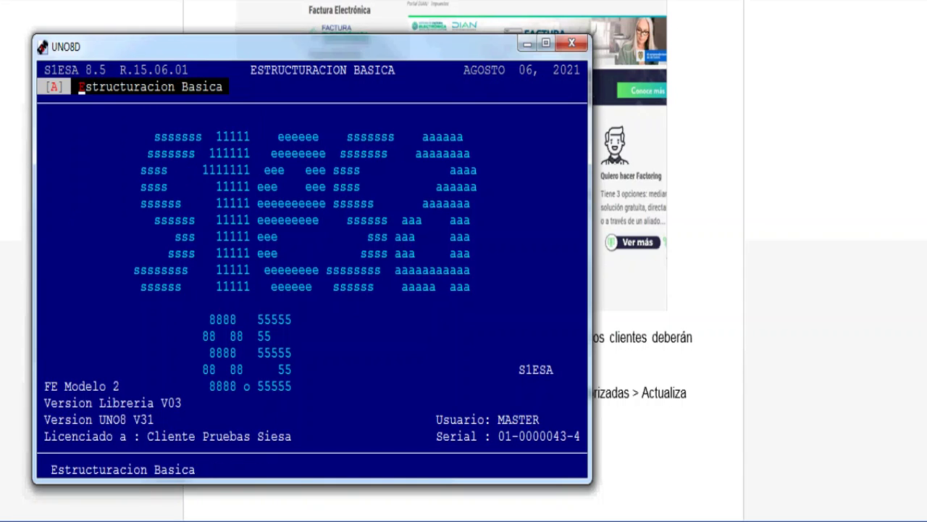
{"action": "key", "text": "Return"}
{"action": "key", "text": "Down"}
{"action": "key", "text": "Down"}
{"action": "key", "text": "Down"}
{"action": "key", "text": "Down"}
{"action": "key", "text": "Down"}
{"action": "key", "text": "Down"}
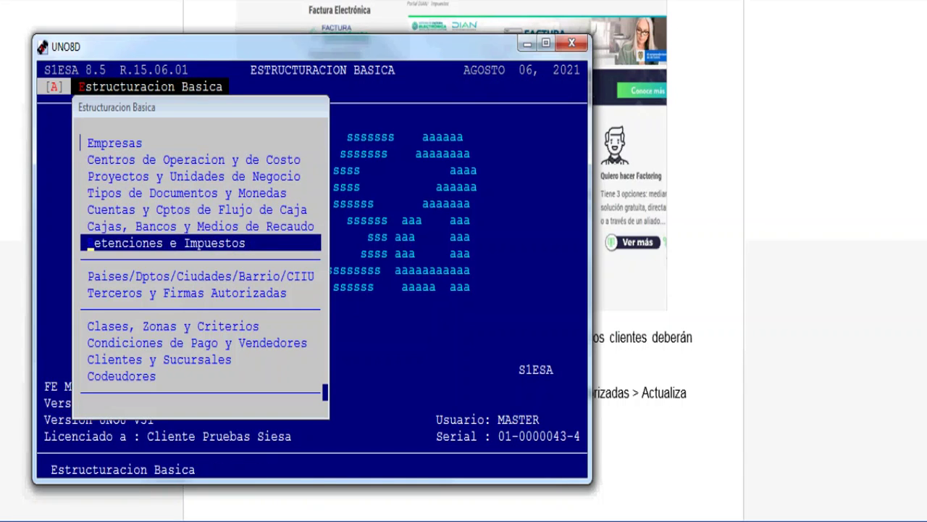
{"action": "key", "text": "Down"}
{"action": "key", "text": "Down"}
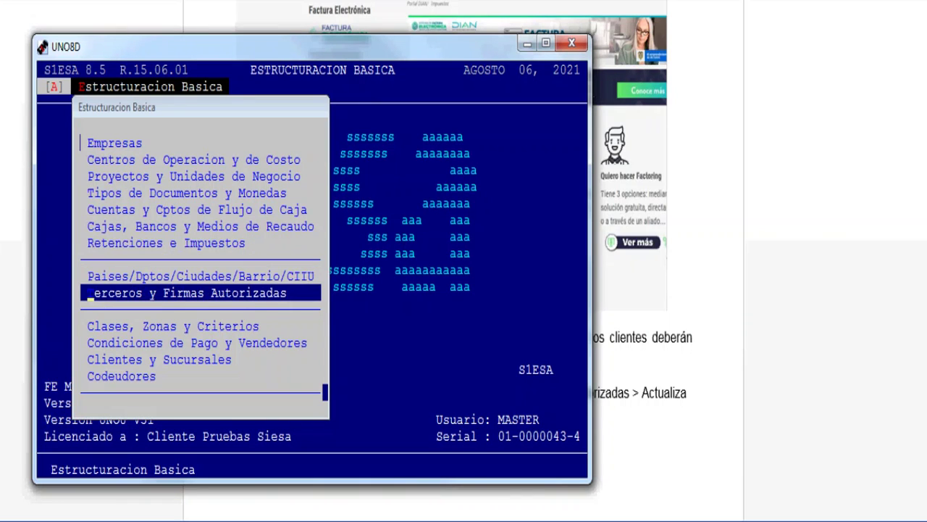
{"action": "key", "text": "Return"}
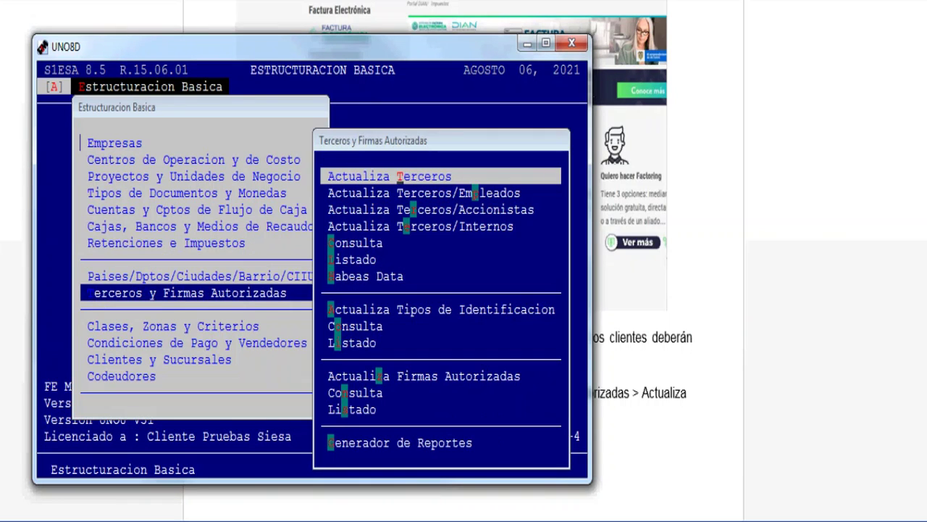
{"action": "key", "text": "Return"}
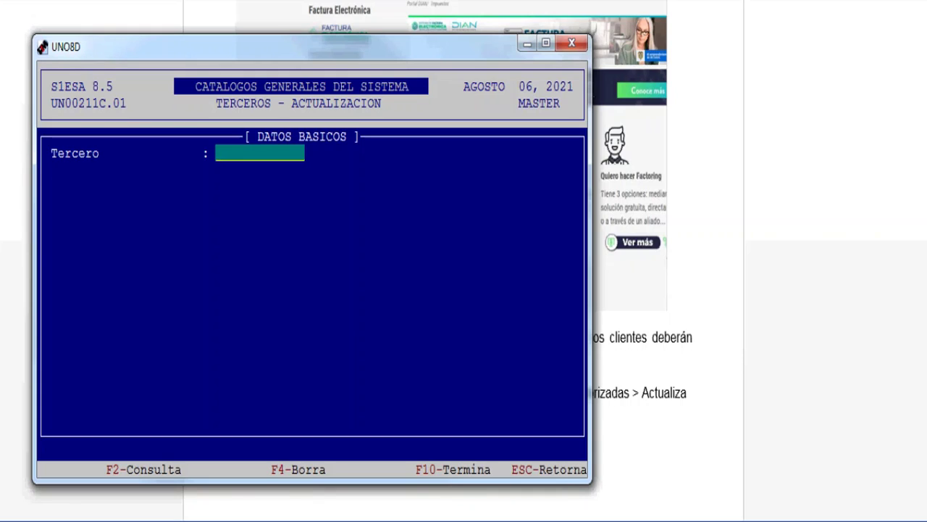
Step: Load the company's third-party record by its NIT, highlight its registered e-mail, then switch to the manual
{"action": "key", "text": "Return"}
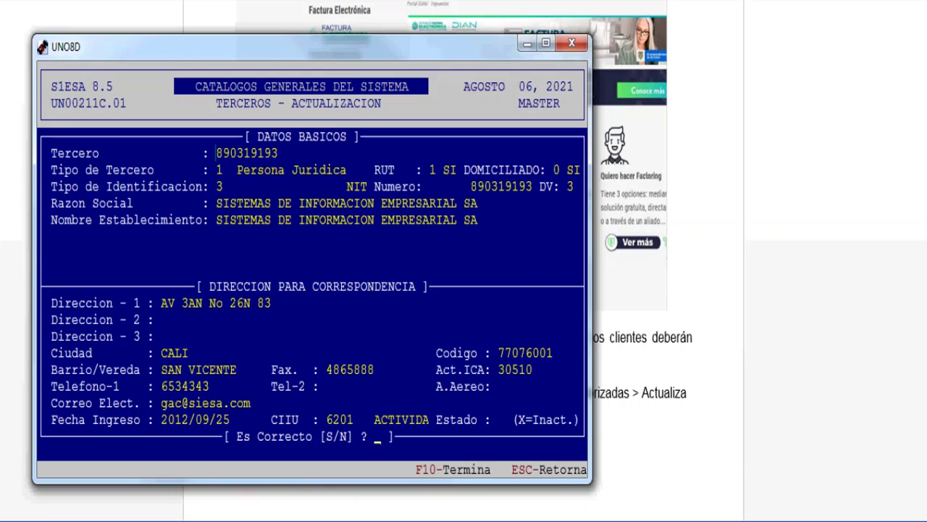
{"action": "left_click_drag", "start_coordinate": [155, 403], "coordinate": [251, 403]}
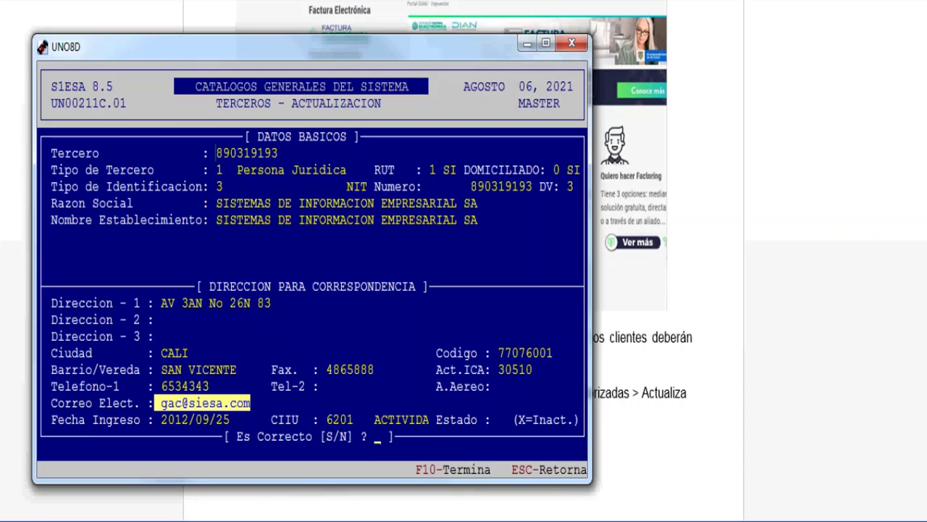
{"action": "key", "text": "alt+Tab"}
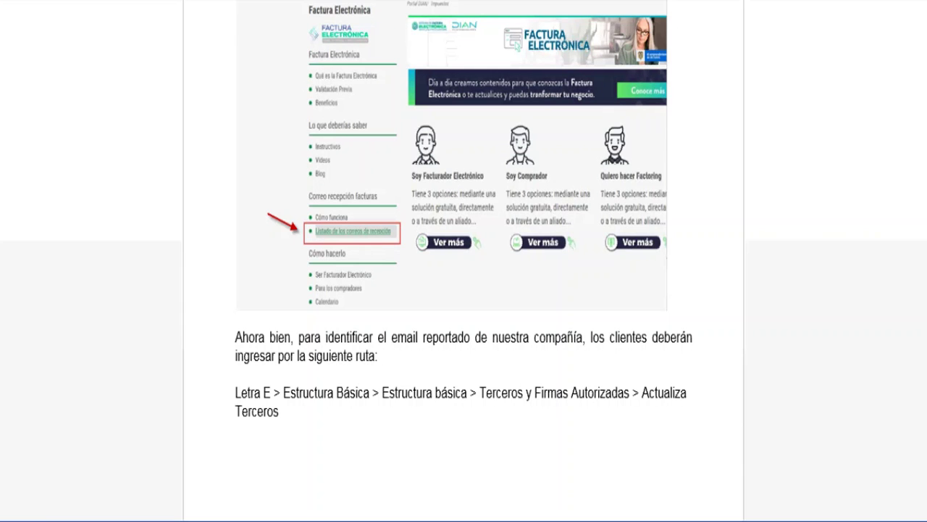
Step: Scroll the manual to the new 47 – PEP identification type section and return to Siesa
{"action": "mouse_move", "coordinate": [402, 521]}
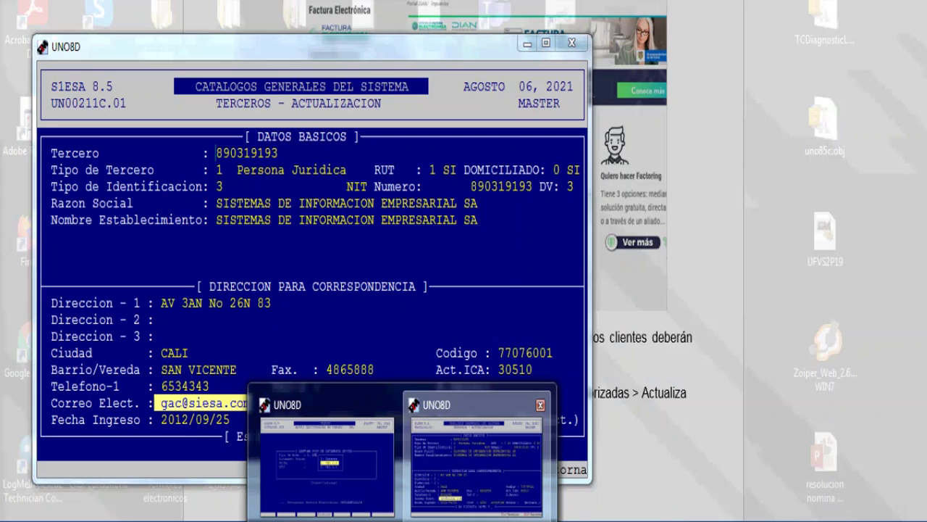
{"action": "left_click", "coordinate": [480, 453]}
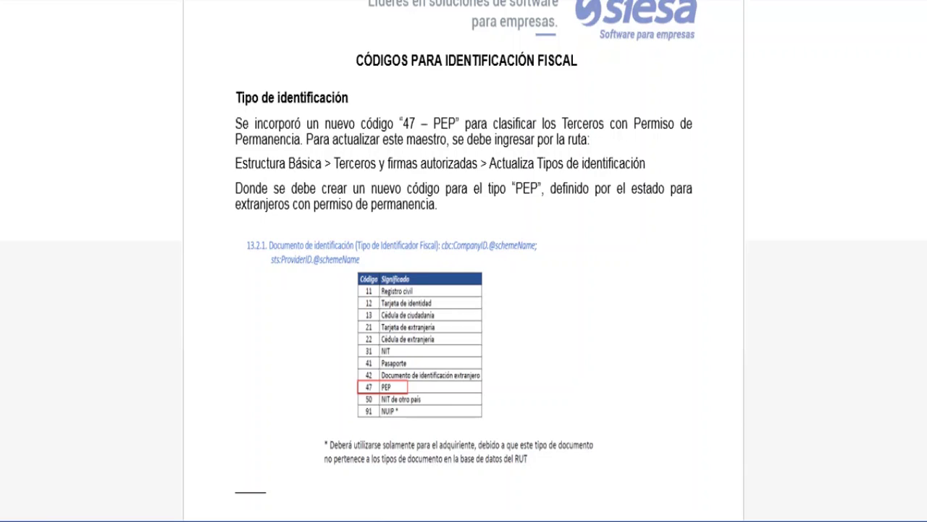
{"action": "scroll", "coordinate": [464, 260], "scroll_direction": "down", "scroll_amount": 2}
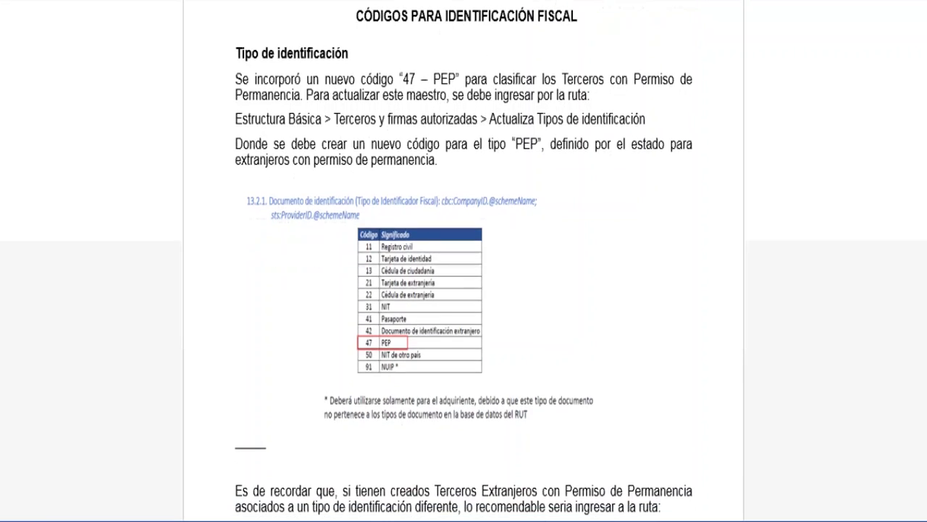
{"action": "key", "text": "alt+Tab"}
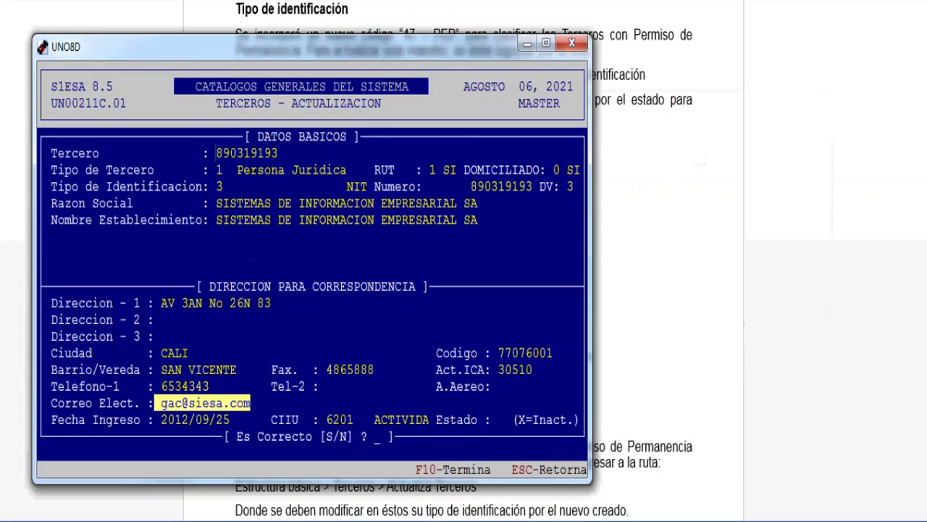
Step: Exit Terceros without saving and open Terceros y Firmas Autorizadas > Actualiza Tipos de Identificación
{"action": "key", "text": "Escape"}
{"action": "key", "text": "Escape"}
{"action": "key", "text": "Escape"}
{"action": "key", "text": "Escape"}
{"action": "key", "text": "Escape"}
{"action": "key", "text": "Escape"}
{"action": "key", "text": "Escape"}
{"action": "key", "text": "Escape"}
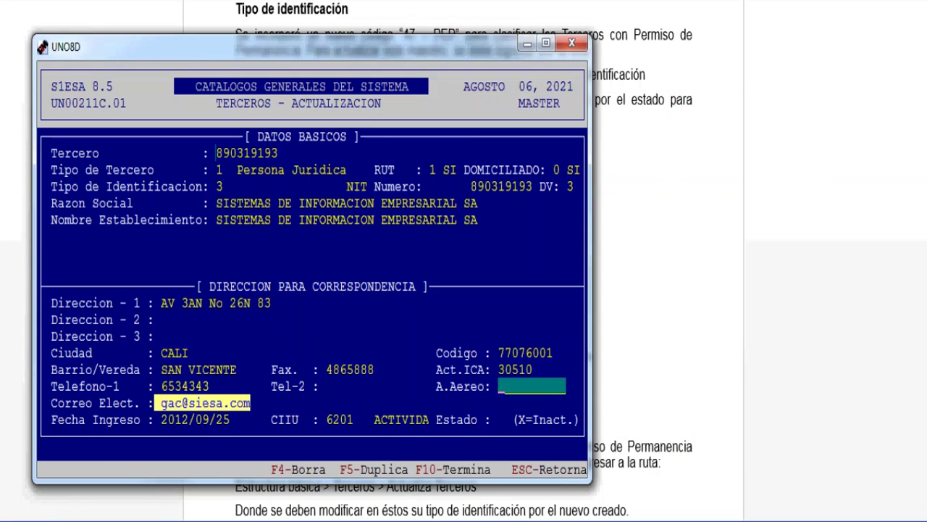
{"action": "key", "text": "Escape"}
{"action": "key", "text": "Escape"}
{"action": "key", "text": "Escape"}
{"action": "key", "text": "Escape"}
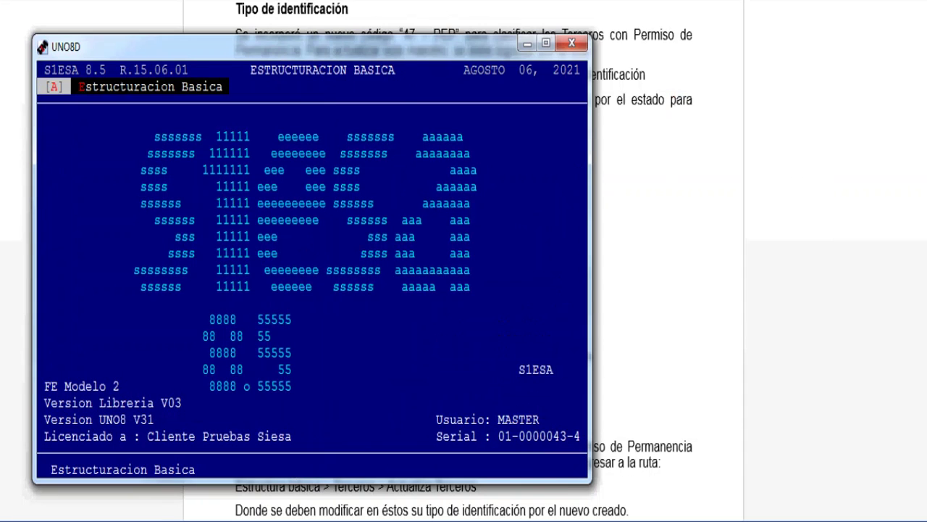
{"action": "key", "text": "Escape"}
{"action": "key", "text": "Return"}
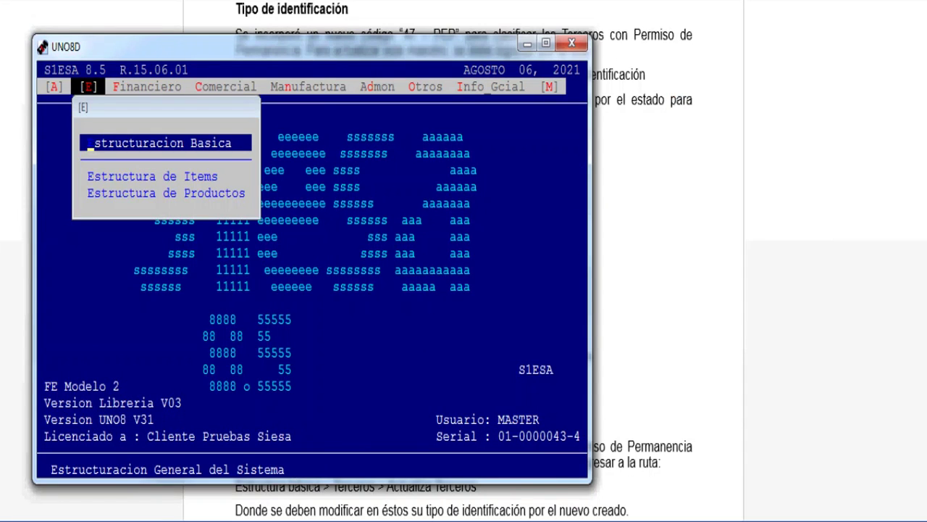
{"action": "key", "text": "Return"}
{"action": "key", "text": "Return"}
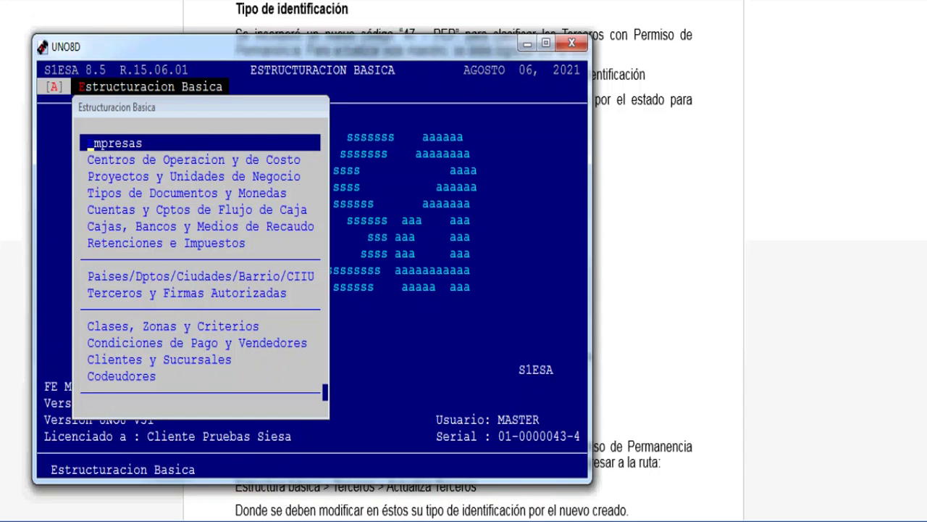
{"action": "key", "text": "Down"}
{"action": "key", "text": "Down"}
{"action": "key", "text": "Down"}
{"action": "key", "text": "Down"}
{"action": "key", "text": "Down"}
{"action": "key", "text": "Down"}
{"action": "key", "text": "Down"}
{"action": "key", "text": "Down"}
{"action": "key", "text": "Return"}
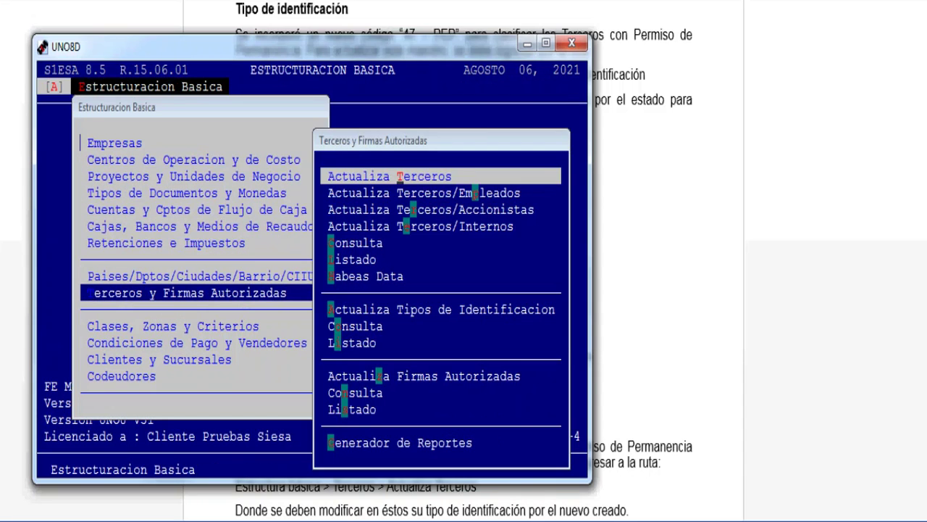
{"action": "key", "text": "Down"}
{"action": "key", "text": "Down"}
{"action": "key", "text": "Down"}
{"action": "key", "text": "Down"}
{"action": "key", "text": "Down"}
{"action": "key", "text": "Down"}
{"action": "key", "text": "Down"}
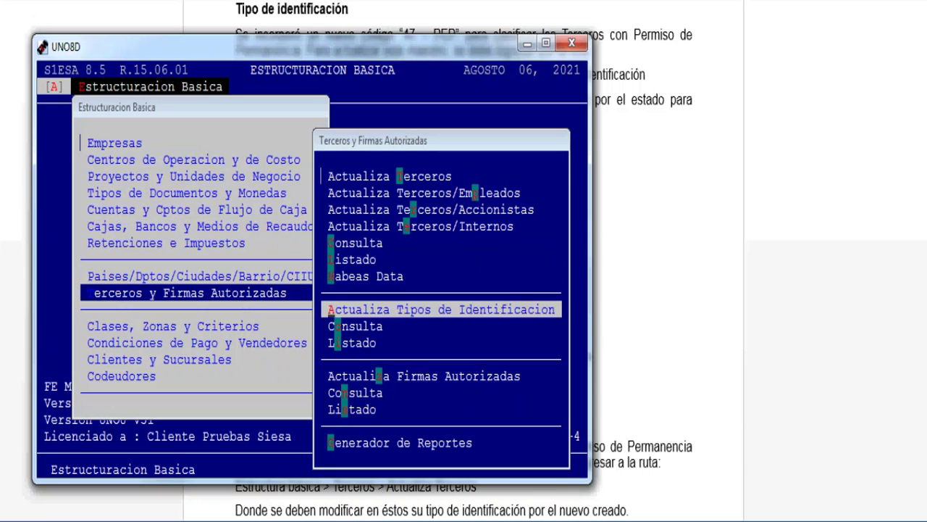
{"action": "key", "text": "Return"}
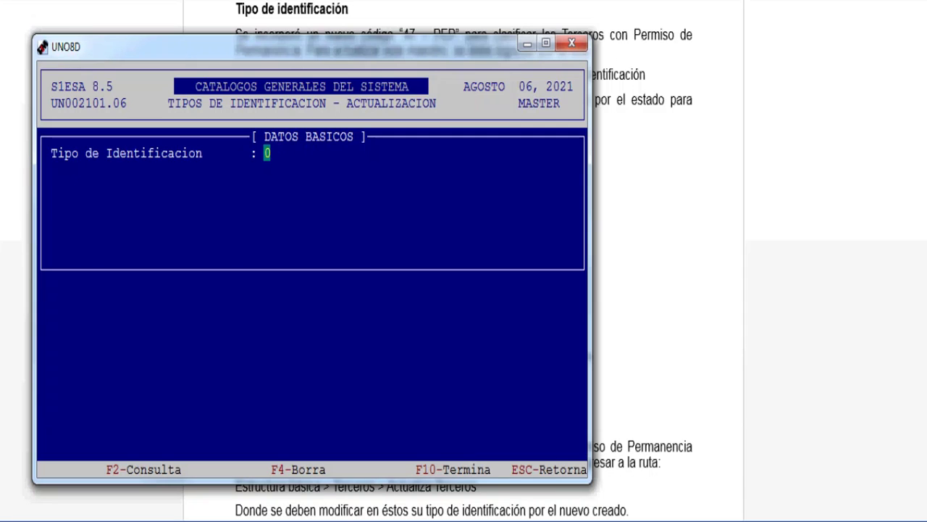
Step: Save identification type 8 as PEP, alphanumeric with abbreviation PEP and DIAN type No Aplica
{"action": "type", "text": "8"}
{"action": "key", "text": "Return"}
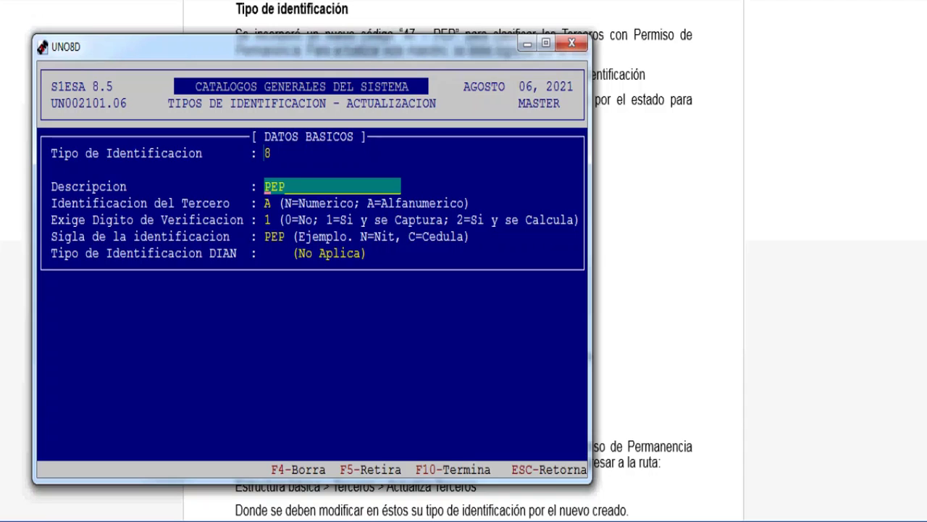
{"action": "key", "text": "Return"}
{"action": "key", "text": "Return"}
{"action": "key", "text": "Return"}
{"action": "key", "text": "Return"}
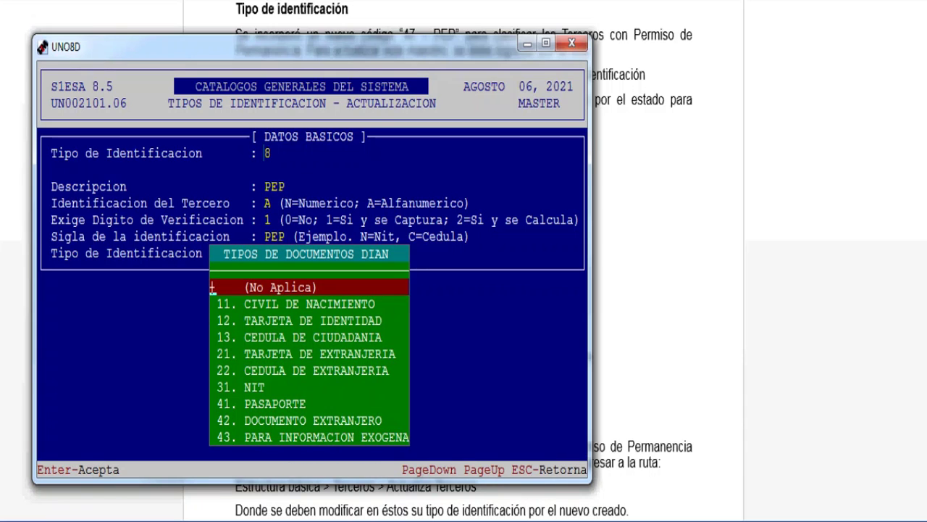
{"action": "key", "text": "Return"}
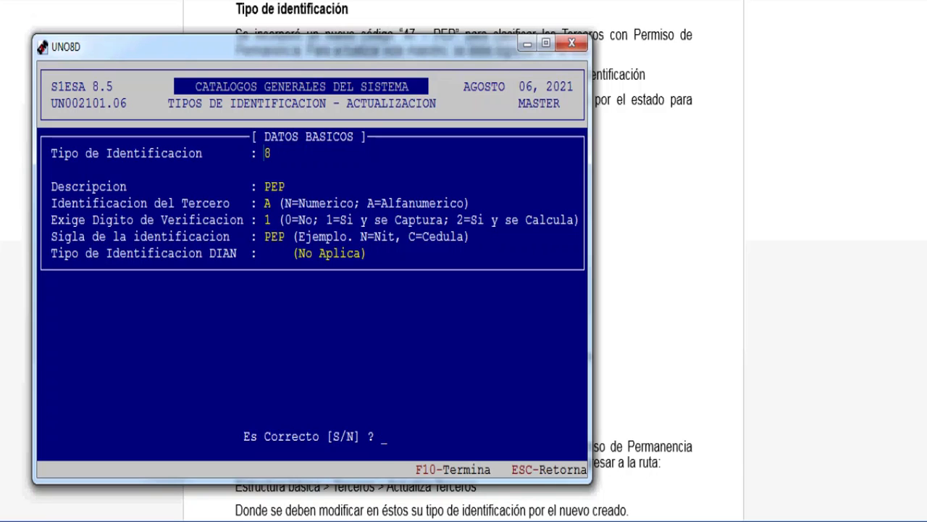
{"action": "key", "text": "s"}
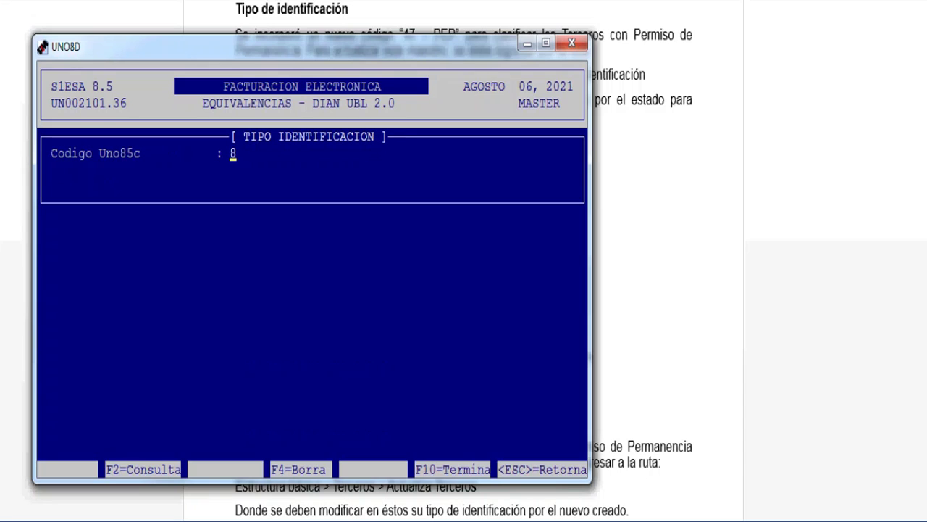
Step: Load code 8 on the DIAN equivalence screen and check the equivalence route in the manual
{"action": "key", "text": "Return"}
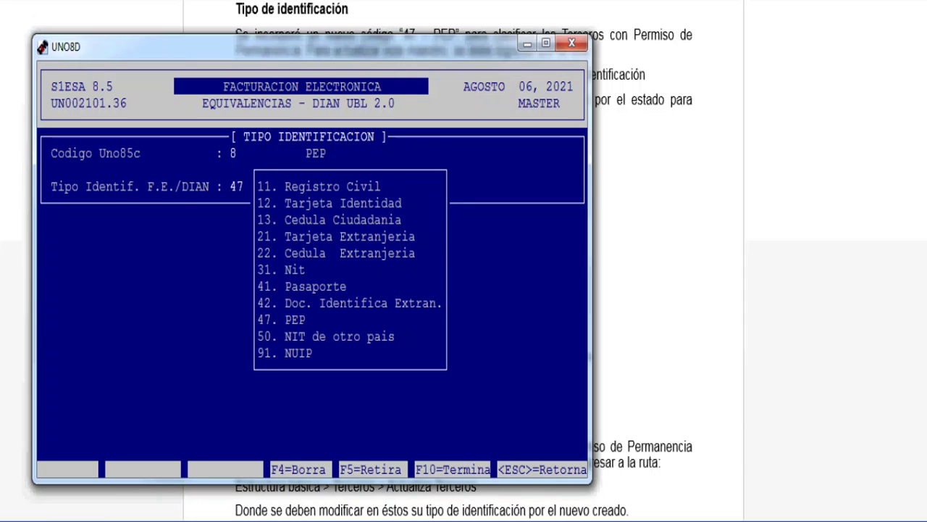
{"action": "key", "text": "alt+Tab"}
{"action": "scroll", "coordinate": [464, 261], "scroll_direction": "down", "scroll_amount": 5}
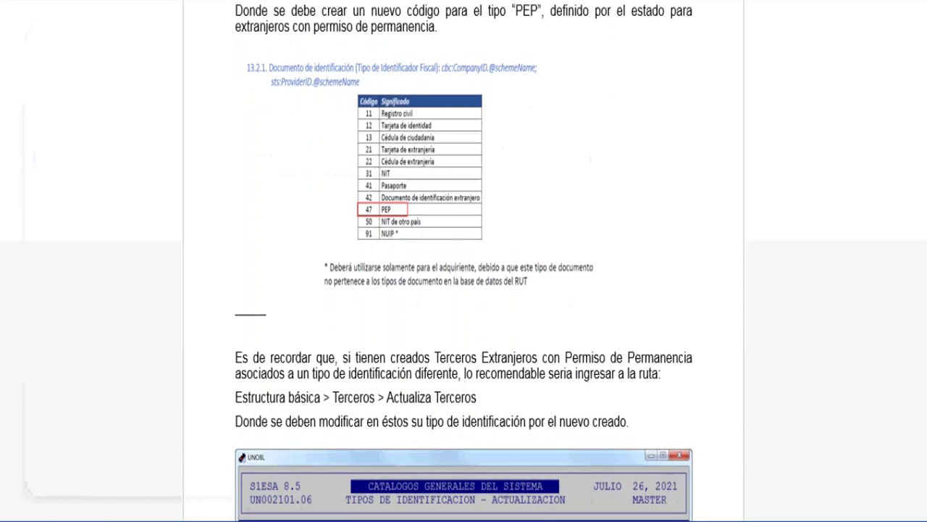
{"action": "scroll", "coordinate": [464, 261], "scroll_direction": "down", "scroll_amount": 10}
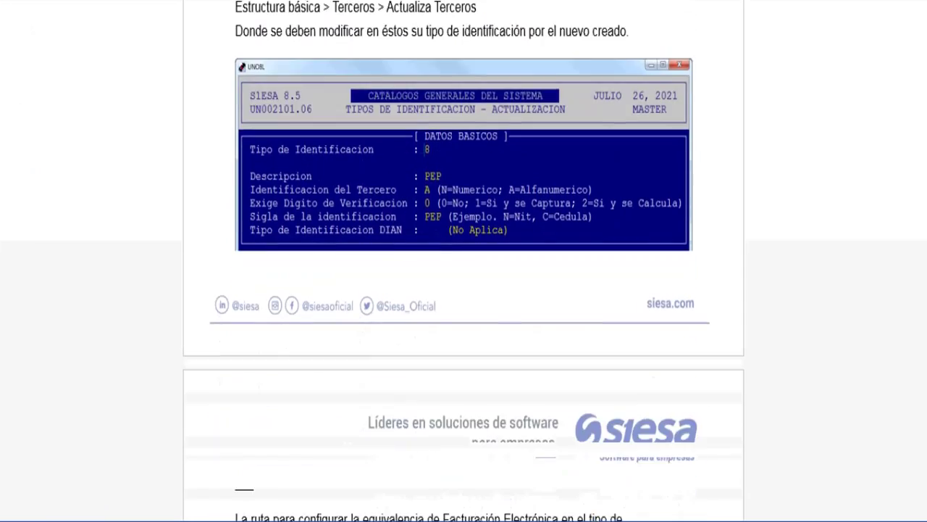
{"action": "scroll", "coordinate": [464, 261], "scroll_direction": "down", "scroll_amount": 2}
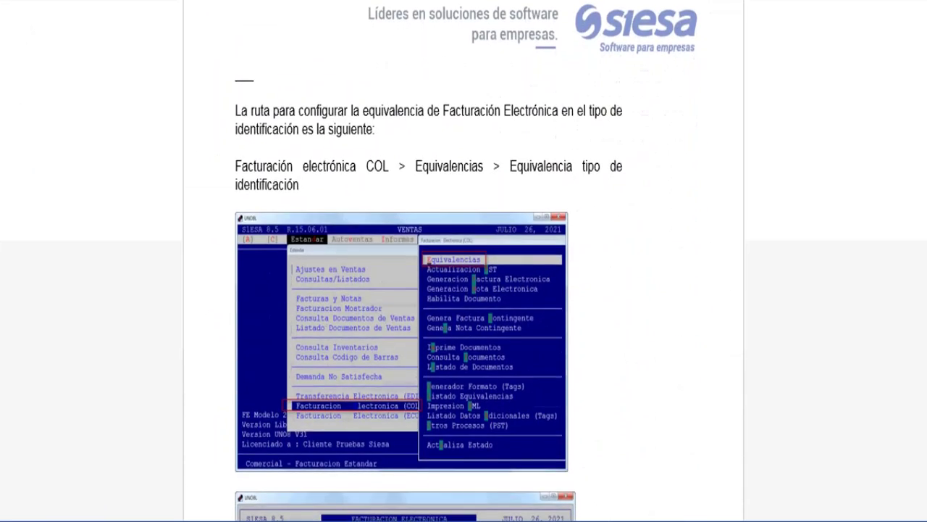
{"action": "key", "text": "alt+Tab"}
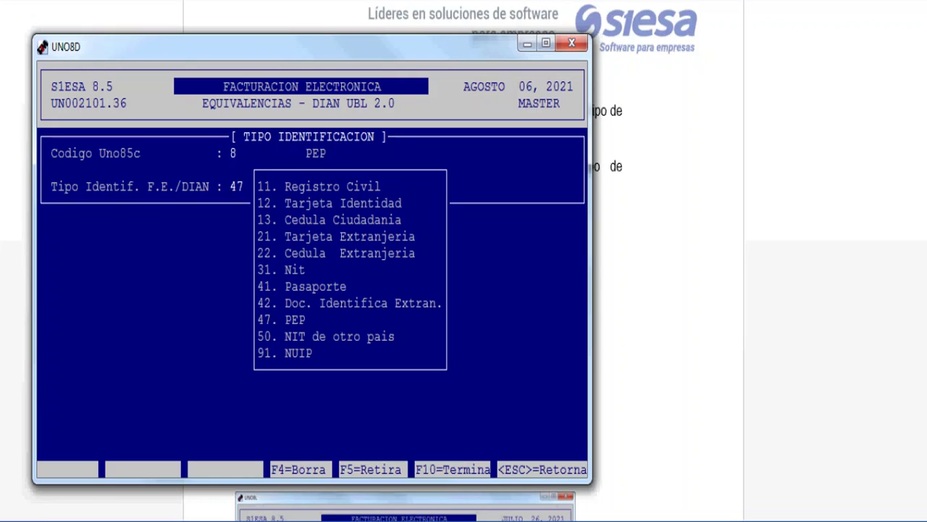
Step: Map code 8 PEP to DIAN identification type 47 and reload code 8 to verify it
{"action": "key", "text": "Return"}
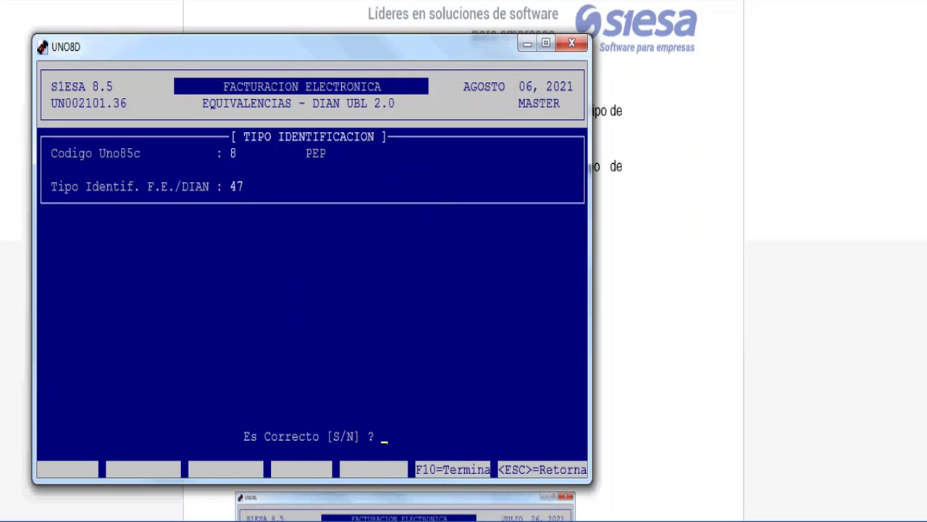
{"action": "key", "text": "n"}
{"action": "key", "text": "Return"}
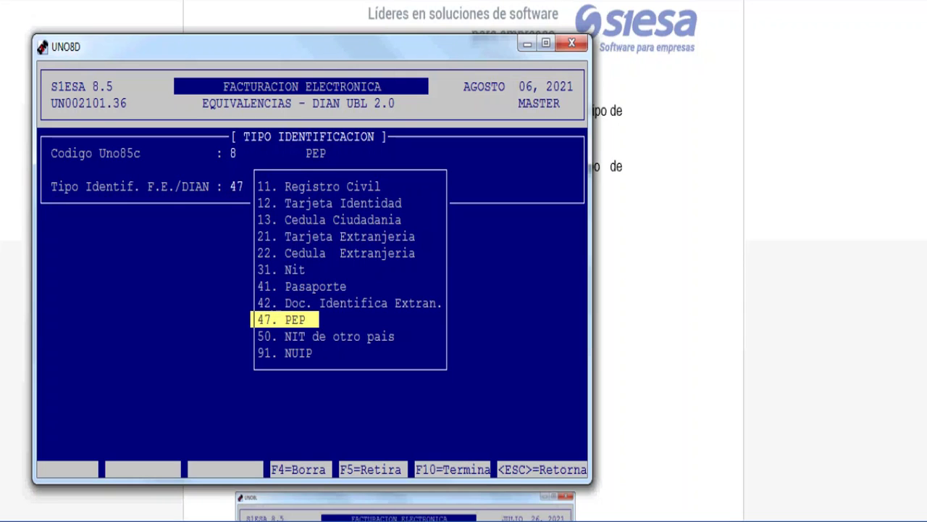
{"action": "scroll", "coordinate": [463, 260], "scroll_direction": "up", "scroll_amount": 4}
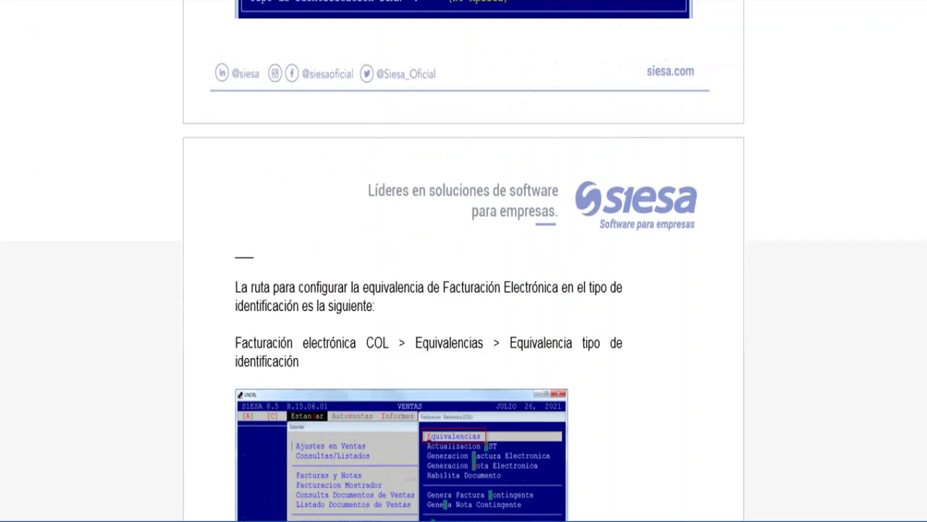
{"action": "scroll", "coordinate": [464, 260], "scroll_direction": "down", "scroll_amount": 4}
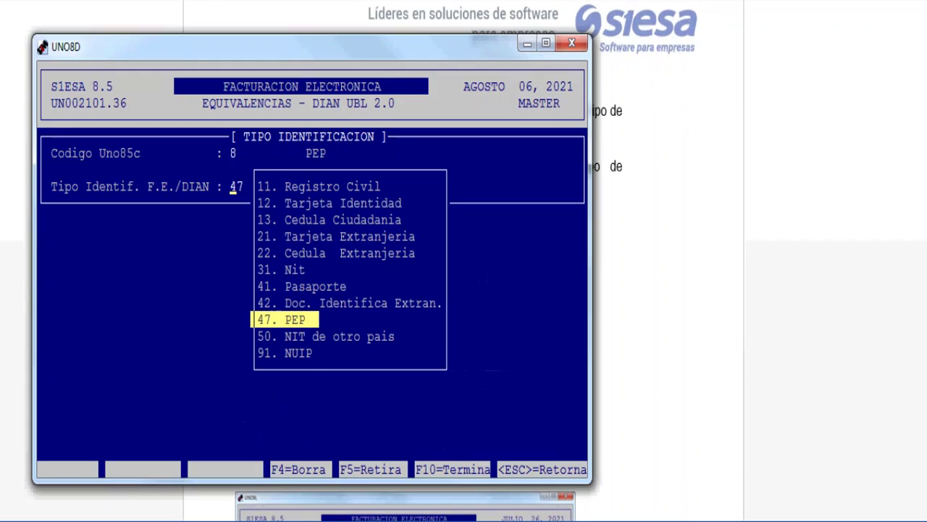
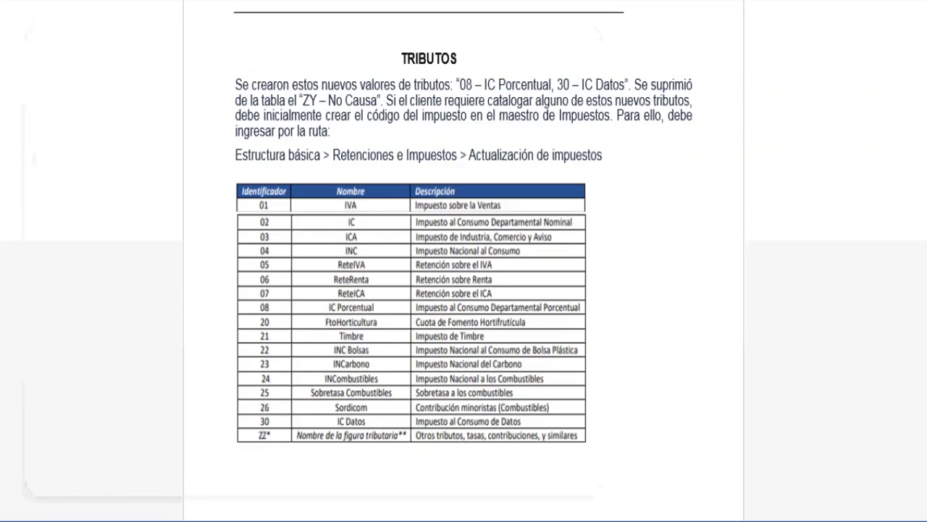
Step: Scroll the manual past the IC DATOS screenshot to the Equivalencia impuestos route instructions
{"action": "scroll", "coordinate": [464, 261], "scroll_direction": "down", "scroll_amount": 13}
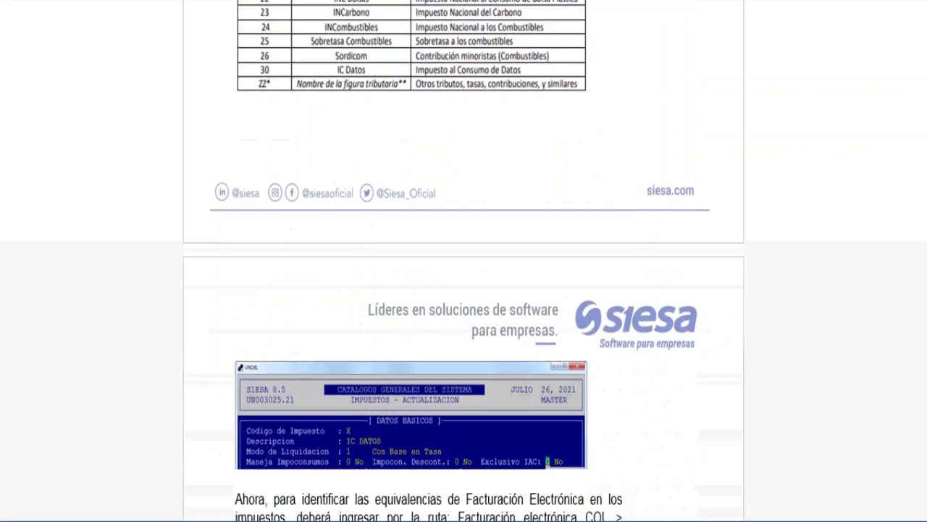
{"action": "scroll", "coordinate": [464, 261], "scroll_direction": "down", "scroll_amount": 6}
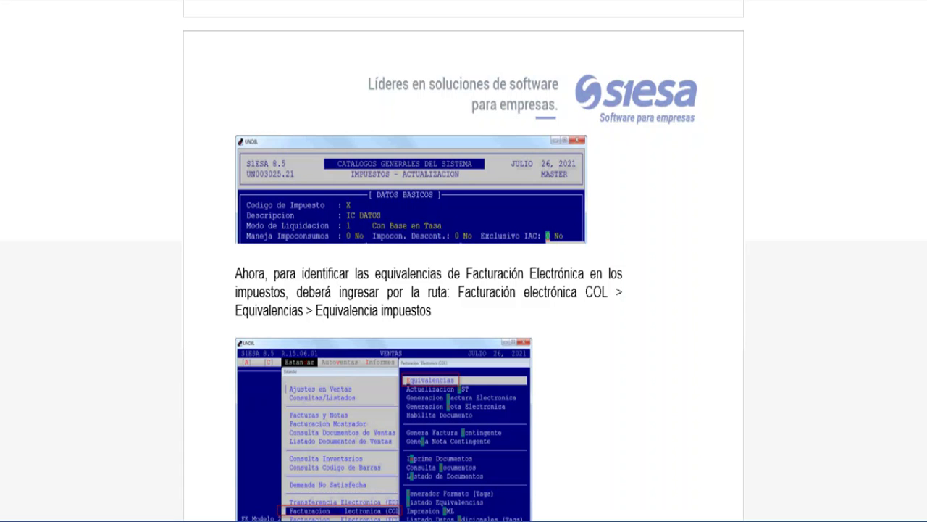
{"action": "scroll", "coordinate": [464, 261], "scroll_direction": "down", "scroll_amount": 6}
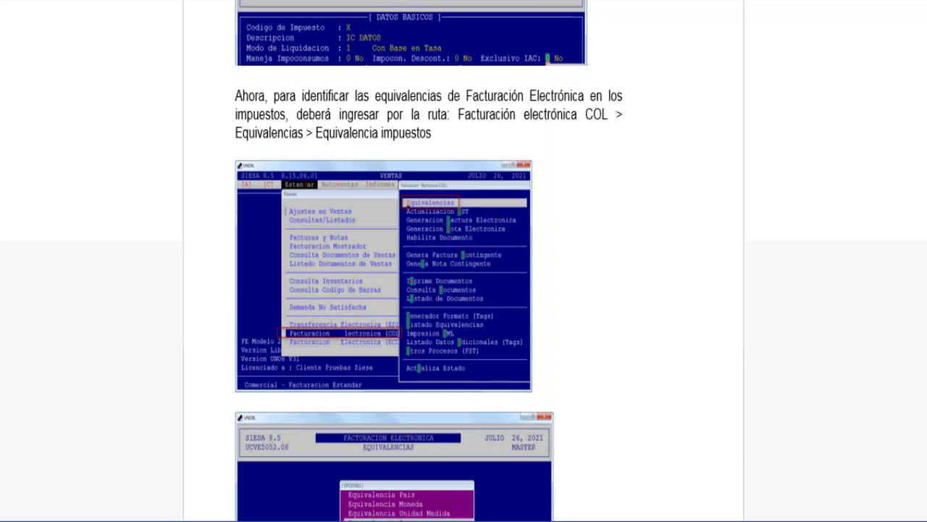
Step: Back in Siesa, leave the tax form and go to Comercial > Ventas > Estandar
{"action": "key", "text": "alt+Tab"}
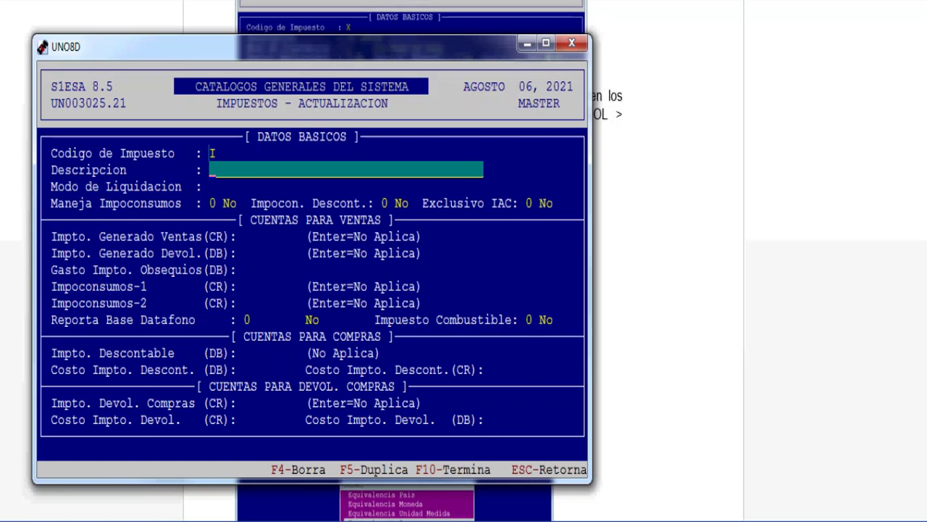
{"action": "key", "text": "Escape"}
{"action": "key", "text": "Escape"}
{"action": "key", "text": "Escape"}
{"action": "key", "text": "Escape"}
{"action": "key", "text": "Right"}
{"action": "key", "text": "Right"}
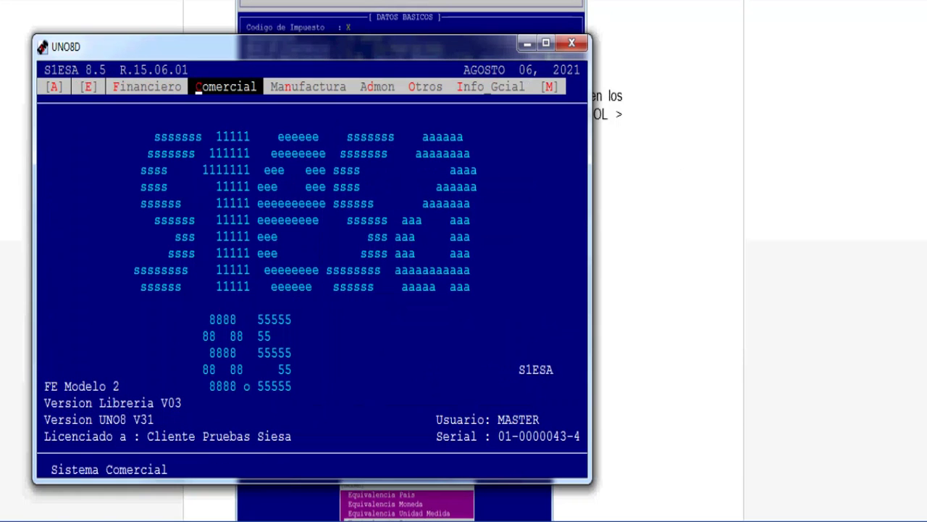
{"action": "key", "text": "Return"}
{"action": "key", "text": "Down"}
{"action": "key", "text": "Down"}
{"action": "key", "text": "Return"}
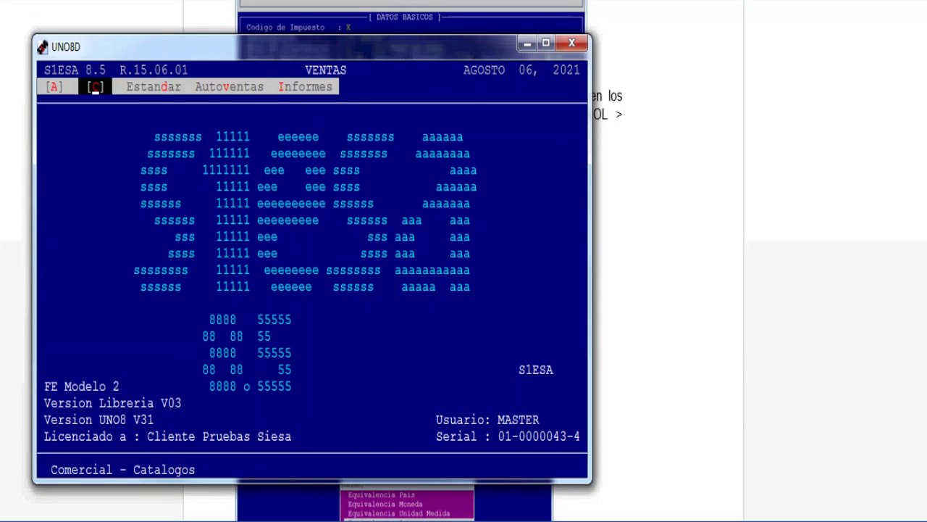
{"action": "key", "text": "Right"}
{"action": "key", "text": "Return"}
Step: Open Facturación Electrónica (COL) > Equivalencias > Equivalencia Impuestos
{"action": "key", "text": "Down"}
{"action": "key", "text": "Down"}
{"action": "key", "text": "Down"}
{"action": "key", "text": "Down"}
{"action": "key", "text": "Down"}
{"action": "key", "text": "Down"}
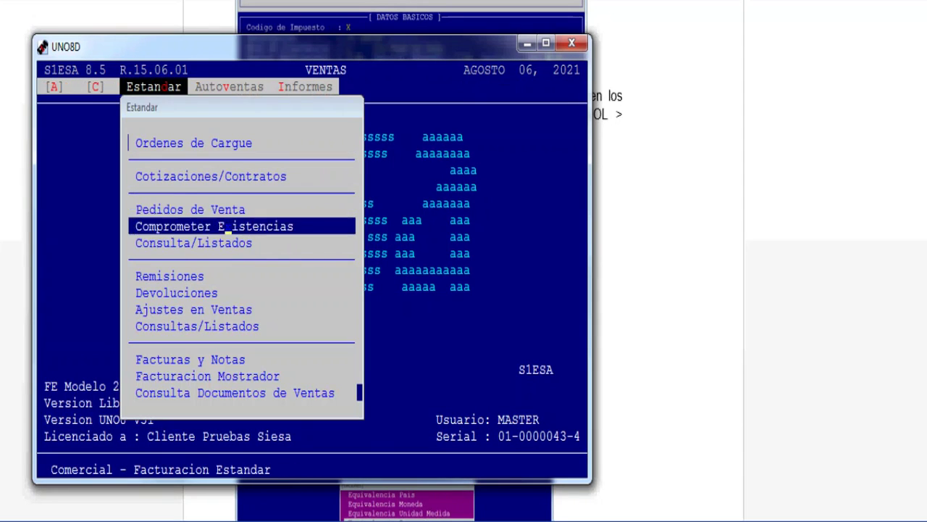
{"action": "key", "text": "Down"}
{"action": "key", "text": "Down"}
{"action": "key", "text": "Down"}
{"action": "key", "text": "Down"}
{"action": "key", "text": "Down"}
{"action": "key", "text": "Down"}
{"action": "key", "text": "Down"}
{"action": "key", "text": "Down"}
{"action": "key", "text": "Down"}
{"action": "key", "text": "Down"}
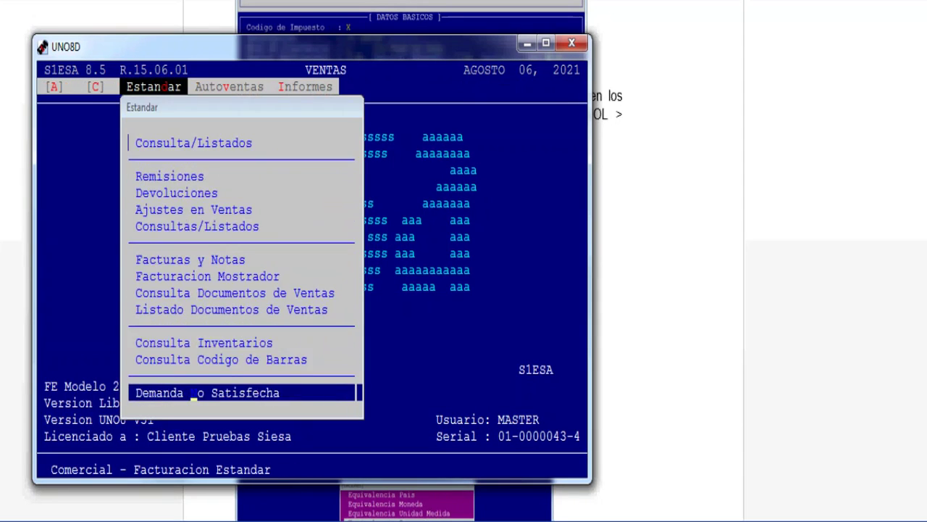
{"action": "key", "text": "Down"}
{"action": "key", "text": "Return"}
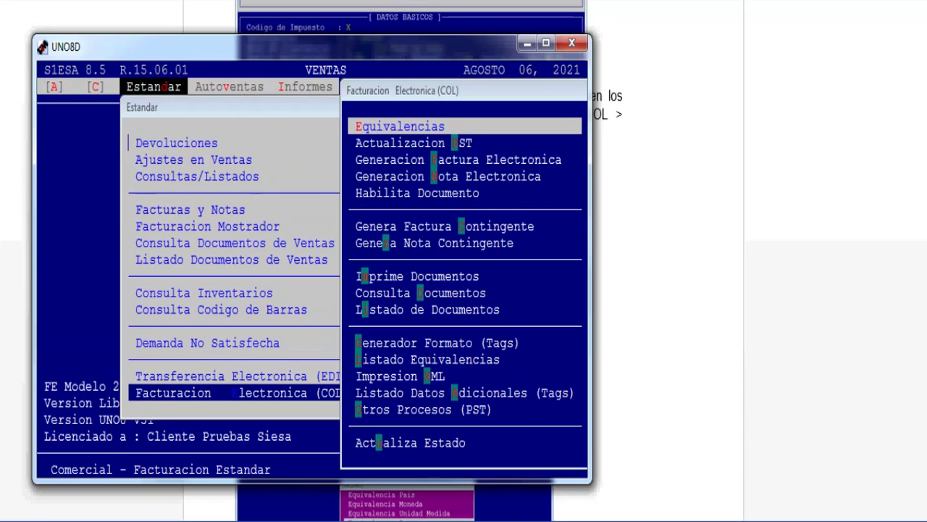
{"action": "key", "text": "Return"}
{"action": "key", "text": "Down"}
{"action": "key", "text": "Down"}
{"action": "key", "text": "Down"}
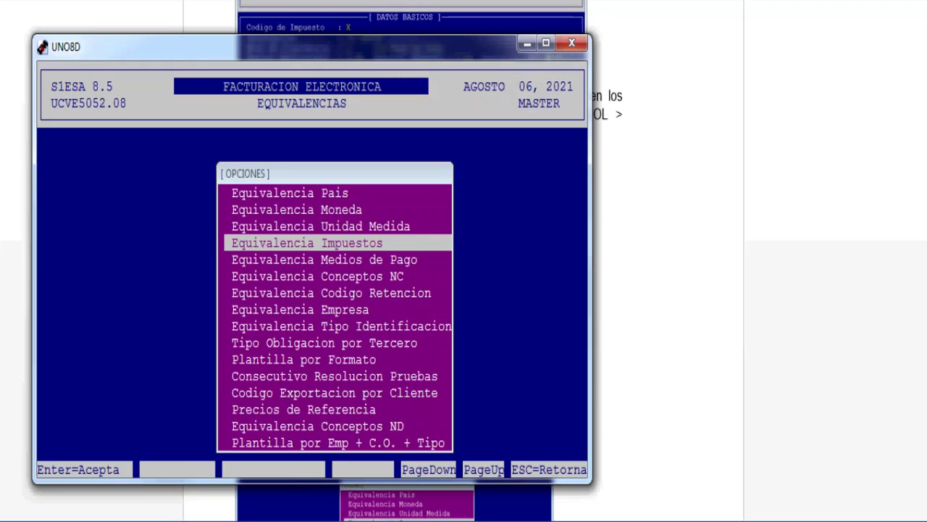
{"action": "key", "text": "Return"}
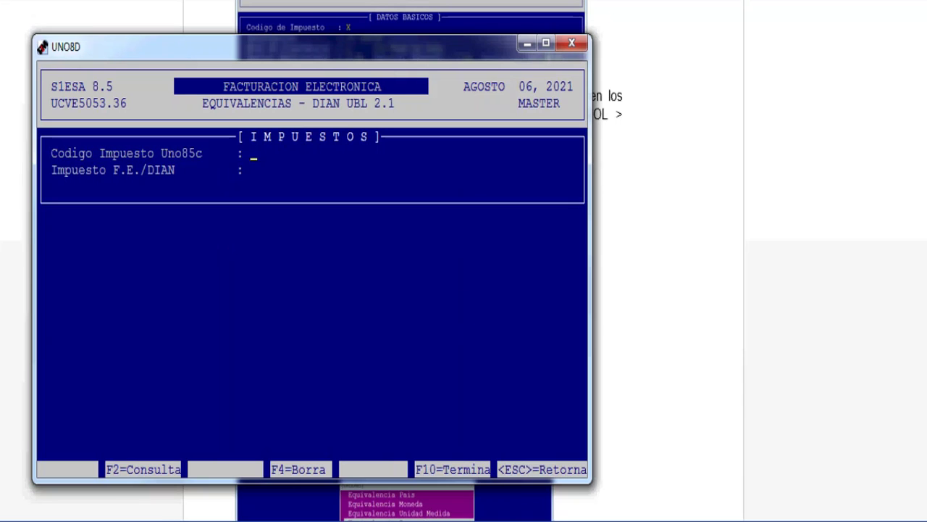
Step: Map tax code 1 (IVA DEL 16%) to DIAN tax 30, confirm with S, and reload code 1
{"action": "type", "text": "1"}
{"action": "key", "text": "Return"}
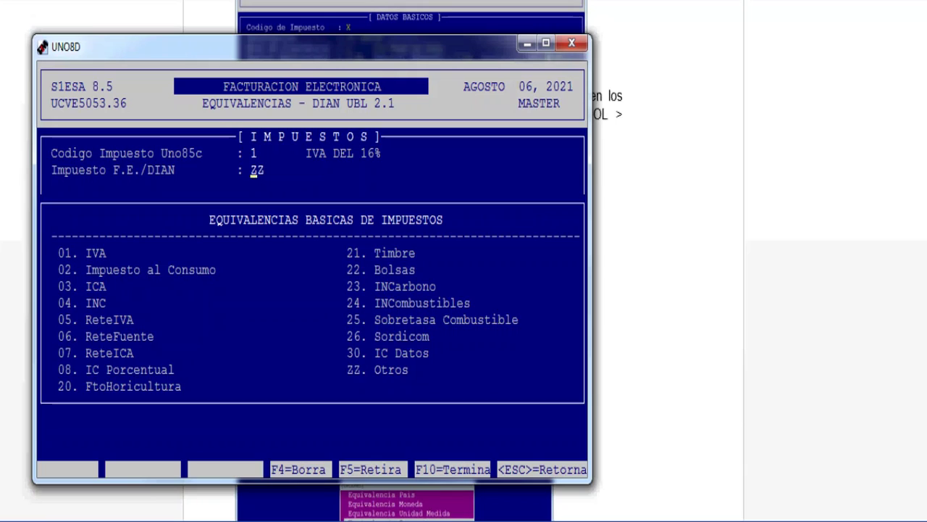
{"action": "type", "text": "30"}
{"action": "key", "text": "Return"}
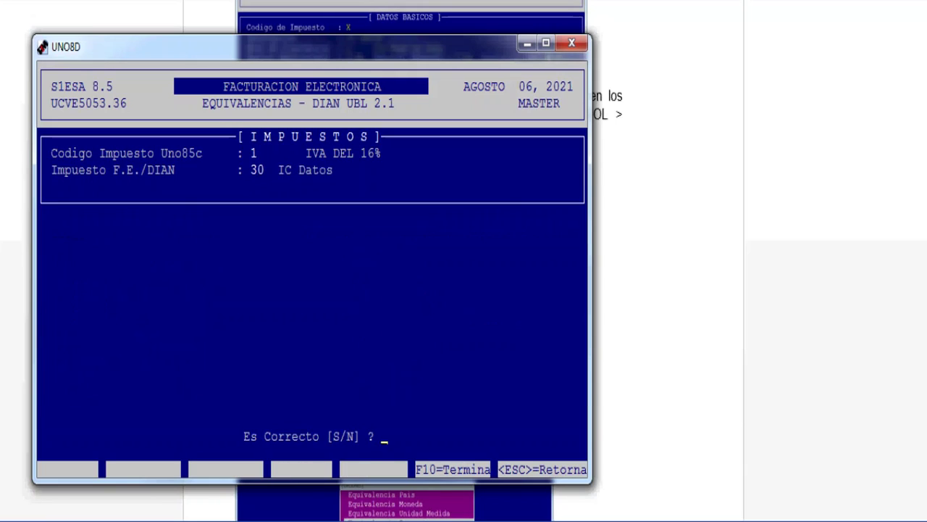
{"action": "type", "text": "s"}
{"action": "type", "text": "1"}
{"action": "key", "text": "Return"}
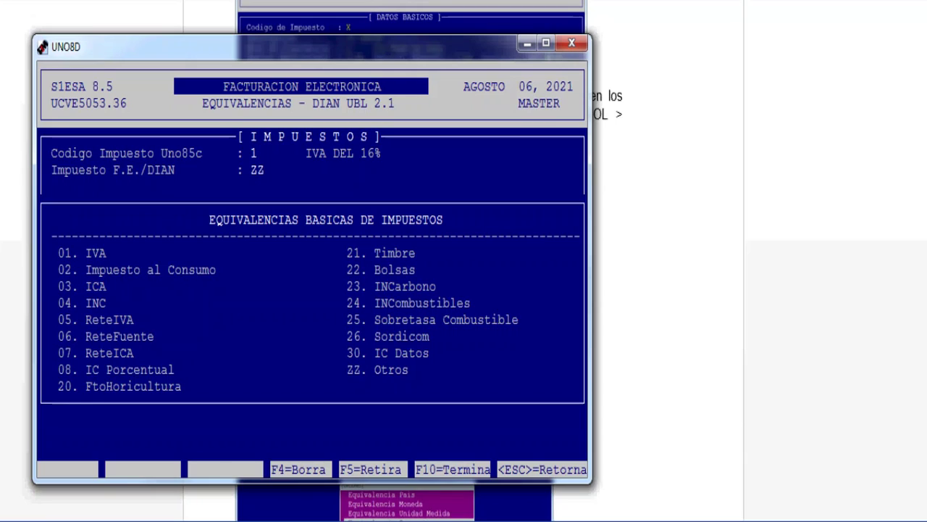
Step: Change tax code 1's DIAN equivalence to 08 and save it
{"action": "type", "text": "08"}
{"action": "key", "text": "Return"}
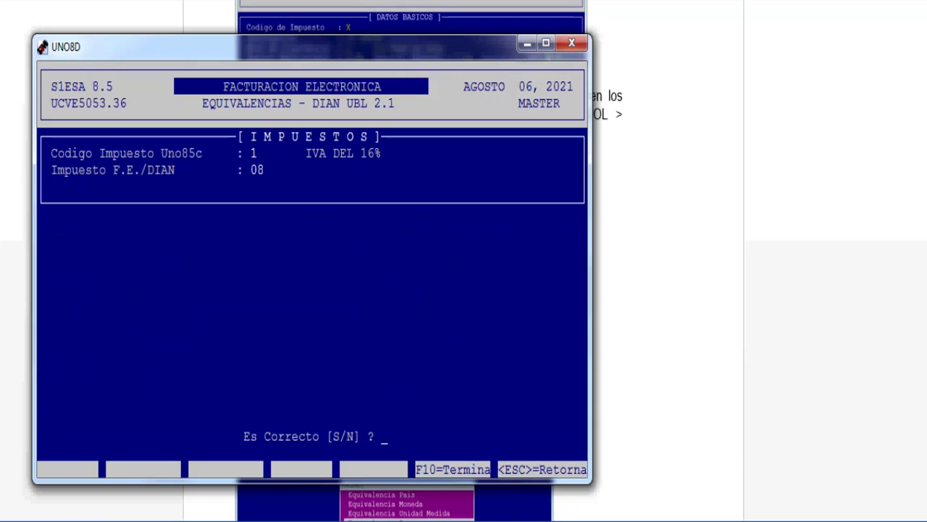
{"action": "key", "text": "s"}
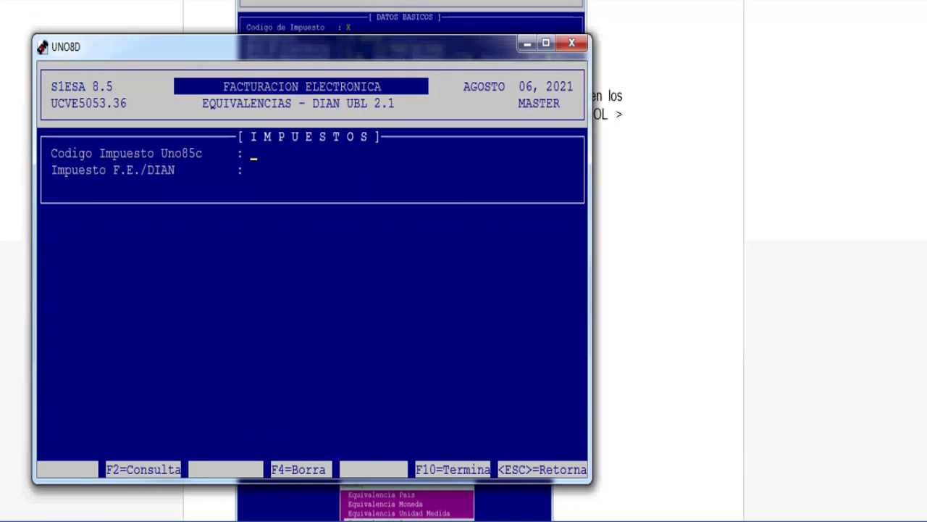
{"action": "key", "text": "alt+Tab"}
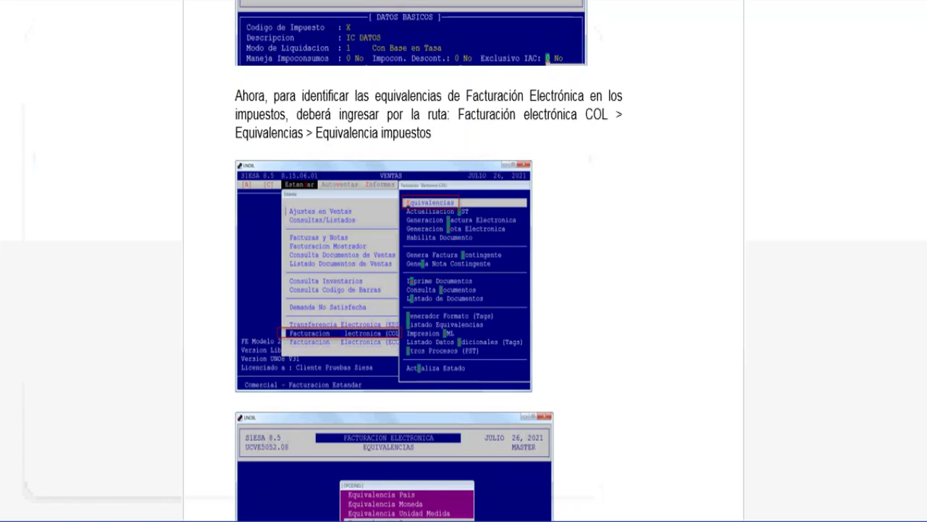
Step: Scroll the manual to section 13.2.6.2 PartyTaxScheme with codes 01, 04, ZA, ZZ
{"action": "scroll", "coordinate": [463, 260], "scroll_direction": "down", "scroll_amount": 7}
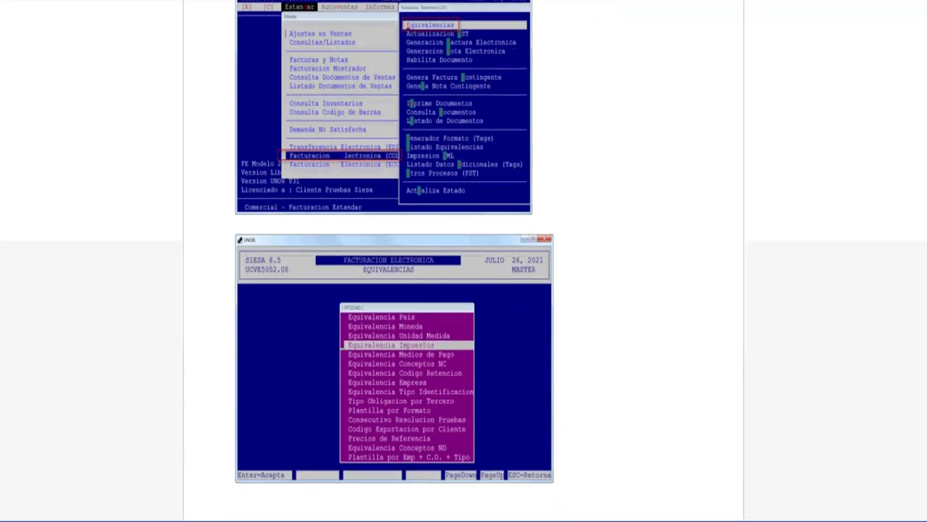
{"action": "scroll", "coordinate": [464, 261], "scroll_direction": "down", "scroll_amount": 10}
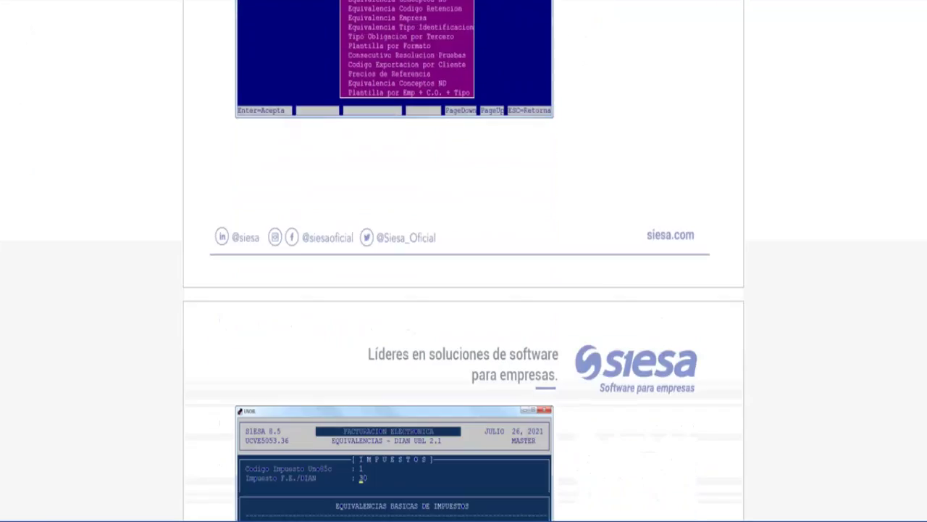
{"action": "scroll", "coordinate": [463, 261], "scroll_direction": "down", "scroll_amount": 4}
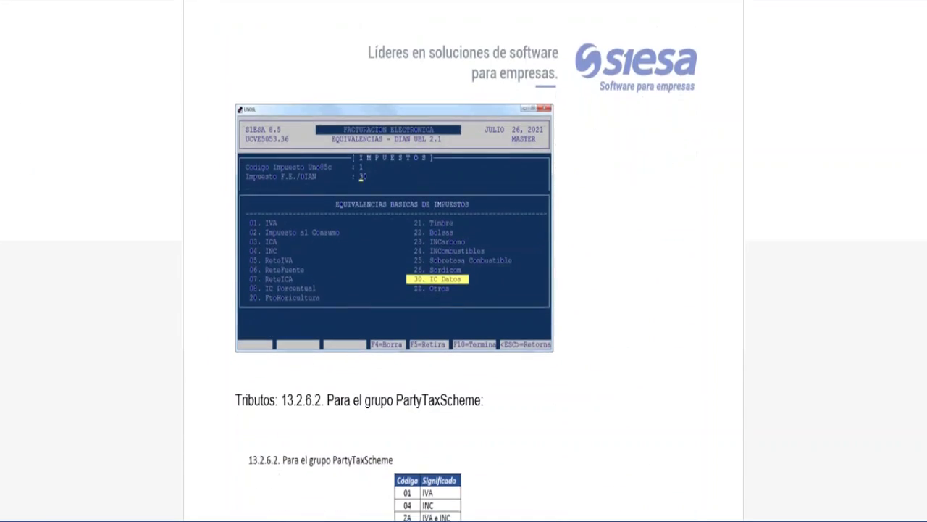
{"action": "scroll", "coordinate": [463, 261], "scroll_direction": "down", "scroll_amount": 4}
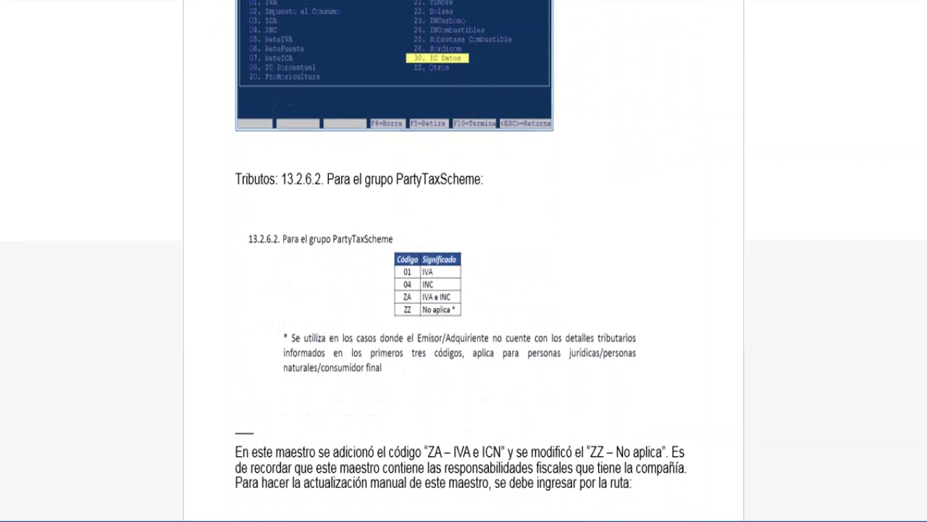
{"action": "scroll", "coordinate": [464, 260], "scroll_direction": "down", "scroll_amount": 1}
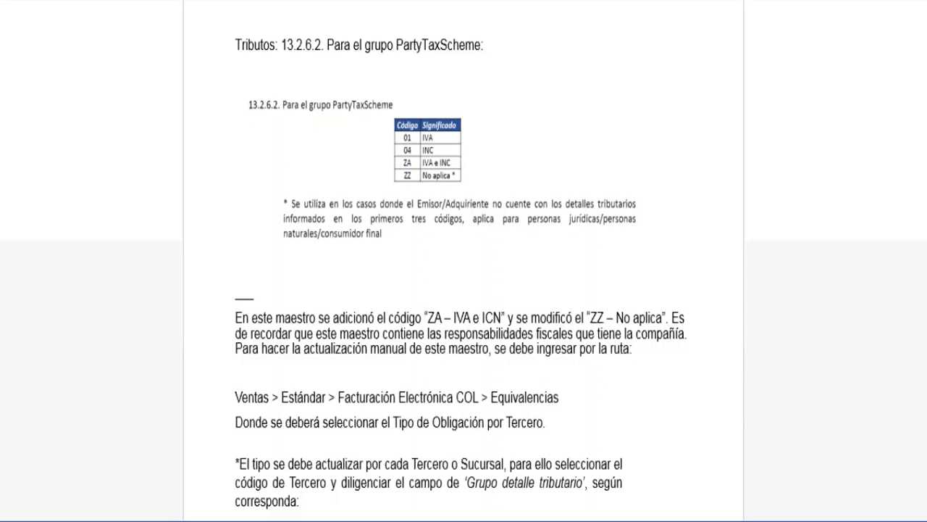
Step: Open Tipo Obligación por Tercero and look up the client's code, which fails
{"action": "key", "text": "alt+Tab"}
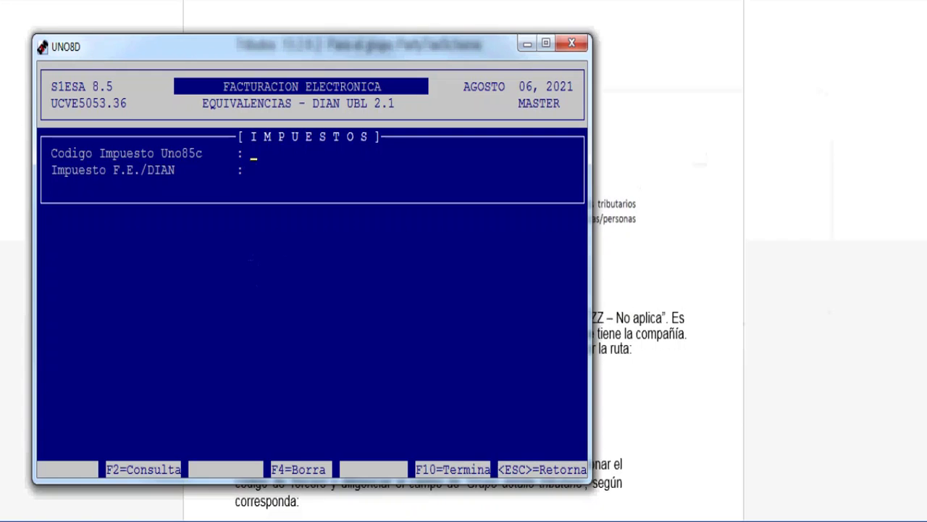
{"action": "key", "text": "Escape"}
{"action": "key", "text": "Down"}
{"action": "key", "text": "Down"}
{"action": "key", "text": "Down"}
{"action": "key", "text": "Down"}
{"action": "key", "text": "Down"}
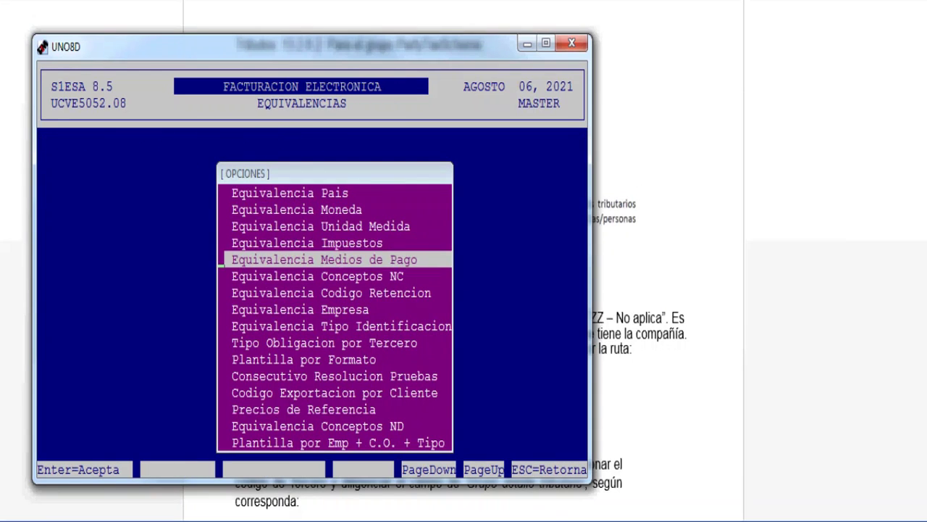
{"action": "key", "text": "Down"}
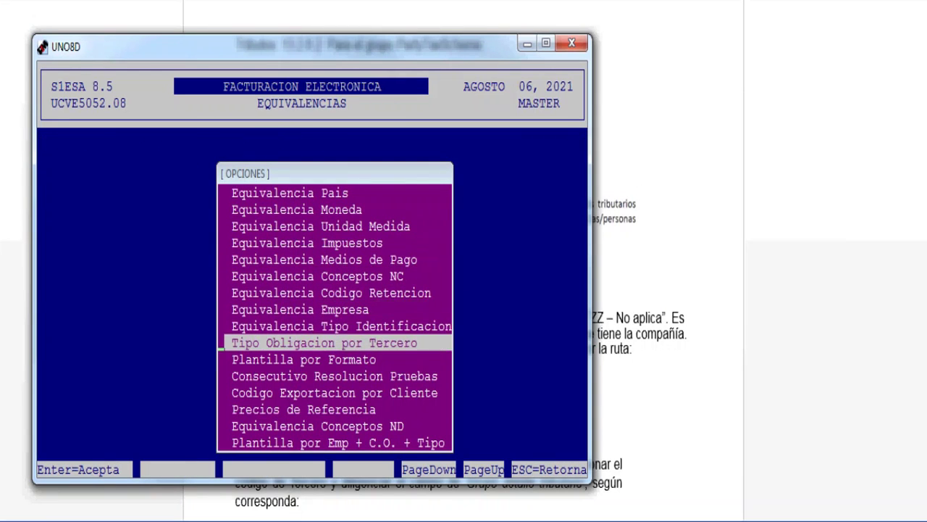
{"action": "key", "text": "Return"}
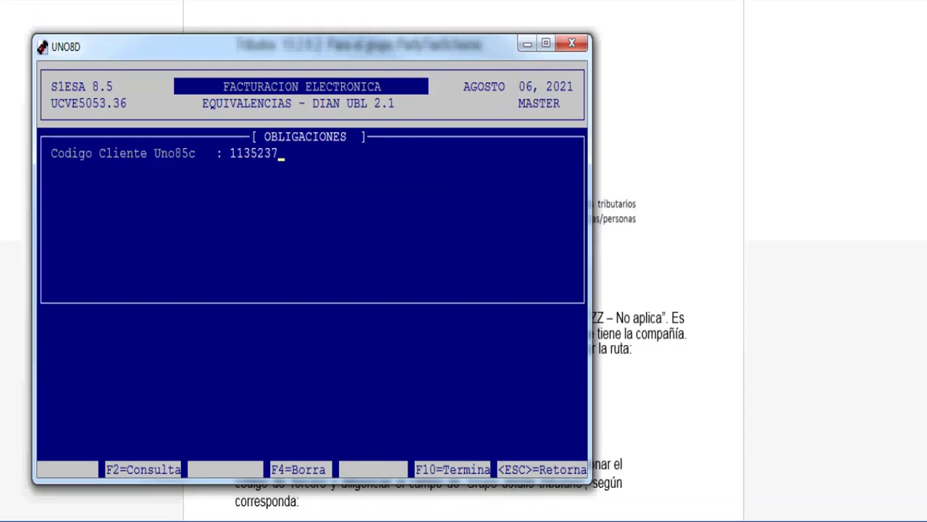
{"action": "key", "text": "Return"}
{"action": "key", "text": "Right"}
{"action": "key", "text": "Right"}
{"action": "key", "text": "Right"}
{"action": "key", "text": "Right"}
{"action": "key", "text": "Right"}
{"action": "key", "text": "Right"}
{"action": "key", "text": "Right"}
{"action": "key", "text": "Right"}
{"action": "key", "text": "Right"}
{"action": "key", "text": "Return"}
Step: Reopen the per-client obligations screen and load the client record with the corrected code
{"action": "key", "text": "Escape"}
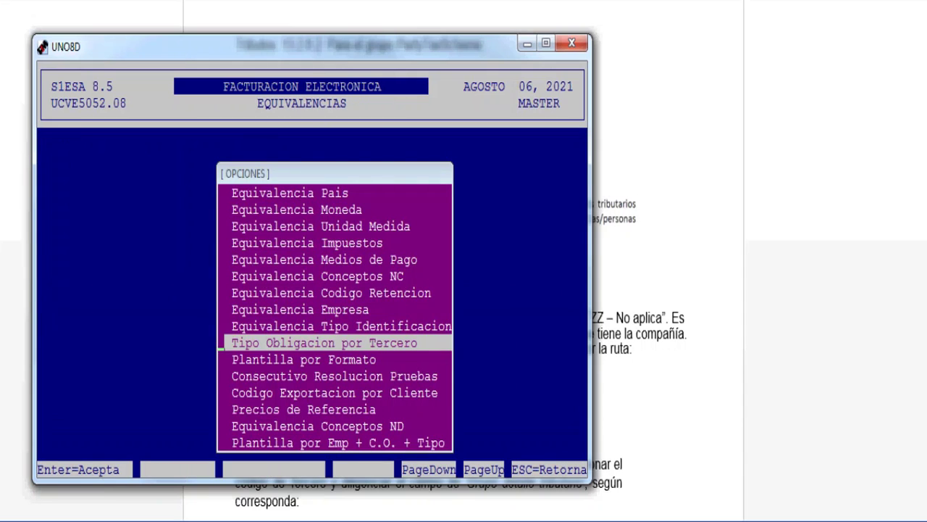
{"action": "key", "text": "Up"}
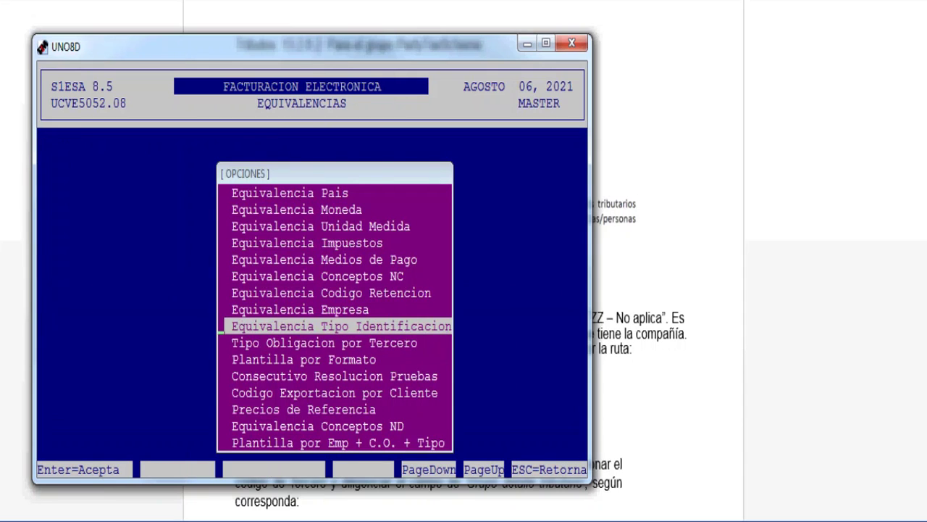
{"action": "key", "text": "Down"}
{"action": "key", "text": "Return"}
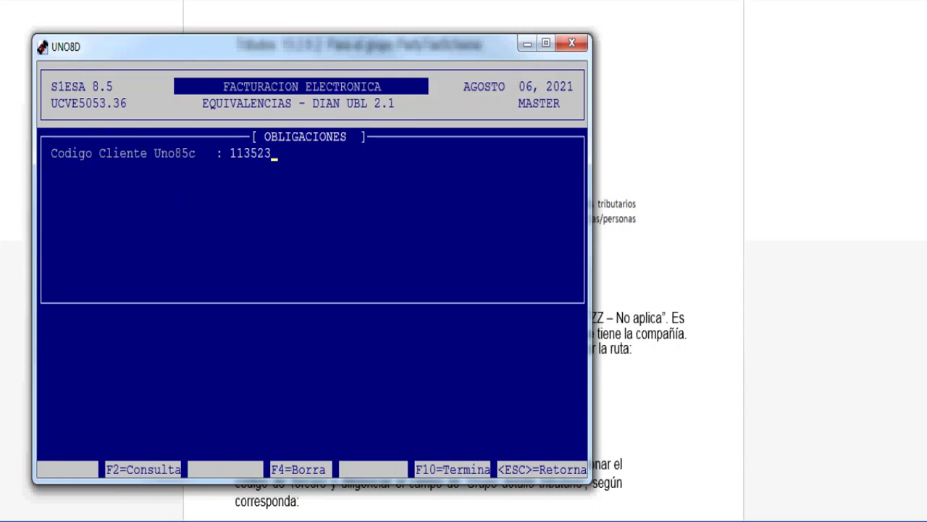
{"action": "key", "text": "Return"}
{"action": "key", "text": "Return"}
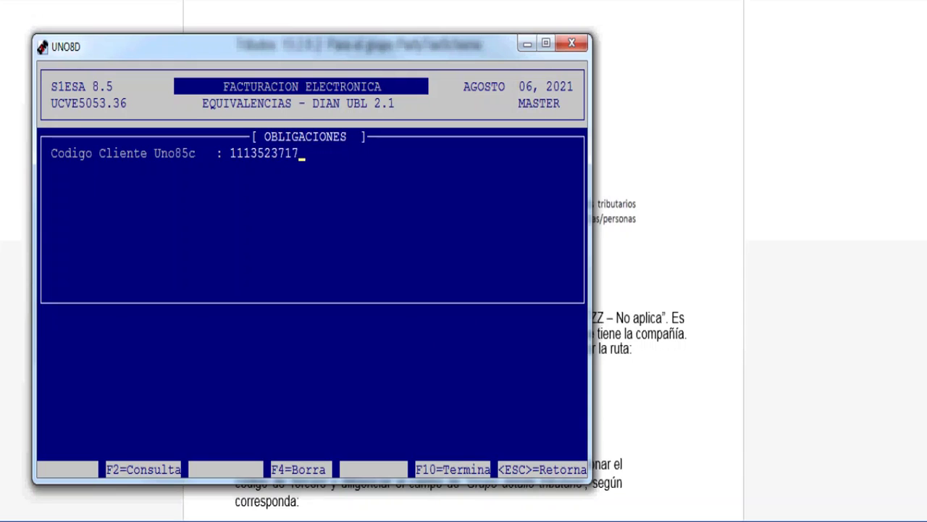
{"action": "key", "text": "Return"}
{"action": "key", "text": "Return"}
{"action": "key", "text": "Return"}
{"action": "key", "text": "Return"}
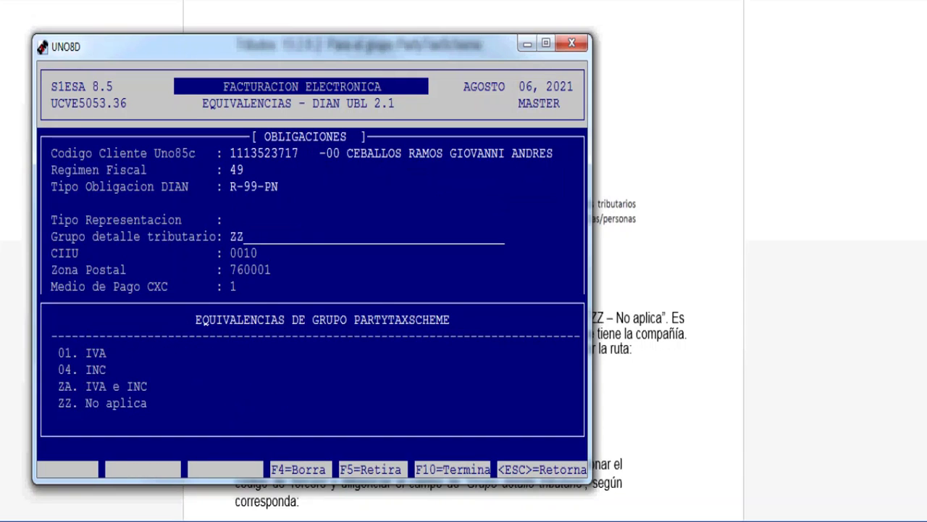
Step: Set the client's Grupo detalle tributario to 01
{"action": "type", "text": "ZY"}
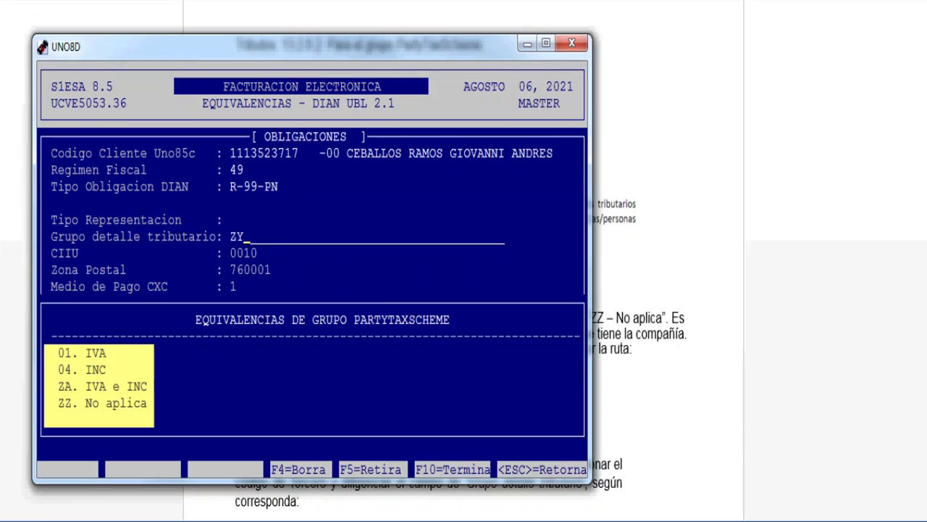
{"action": "key", "text": "Return"}
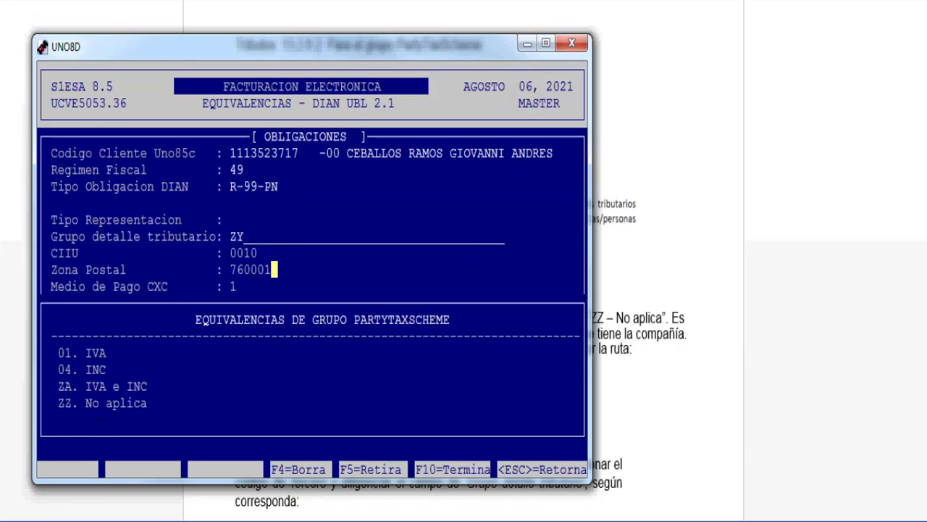
{"action": "key", "text": "BackSpace"}
{"action": "key", "text": "BackSpace"}
{"action": "type", "text": "01;06"}
{"action": "key", "text": "BackSpace"}
{"action": "key", "text": "BackSpace"}
{"action": "key", "text": "BackSpace"}
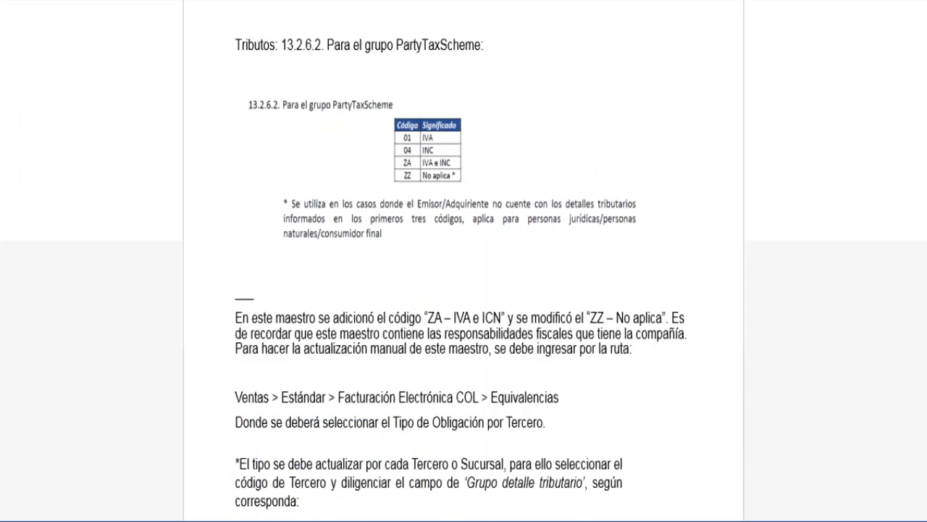
Step: Scroll the manual to the example Obligaciones screenshot using tax group ZA
{"action": "scroll", "coordinate": [464, 260], "scroll_direction": "down", "scroll_amount": 2}
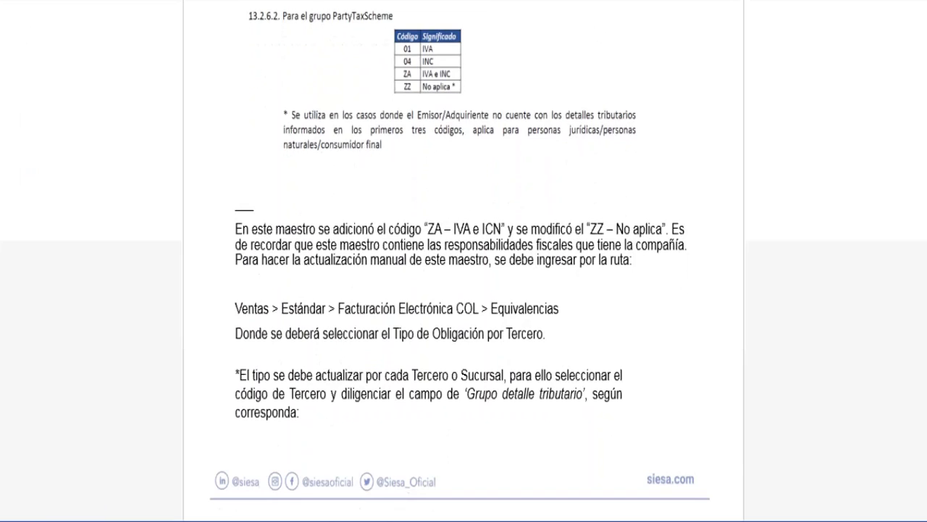
{"action": "scroll", "coordinate": [463, 261], "scroll_direction": "down", "scroll_amount": 1}
{"action": "scroll", "coordinate": [464, 261], "scroll_direction": "down", "scroll_amount": 2}
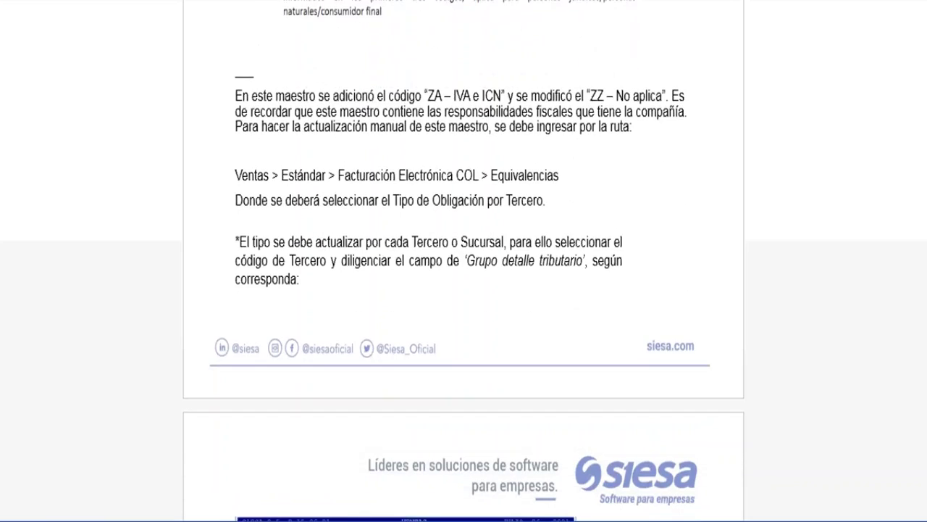
{"action": "scroll", "coordinate": [464, 260], "scroll_direction": "down", "scroll_amount": 5}
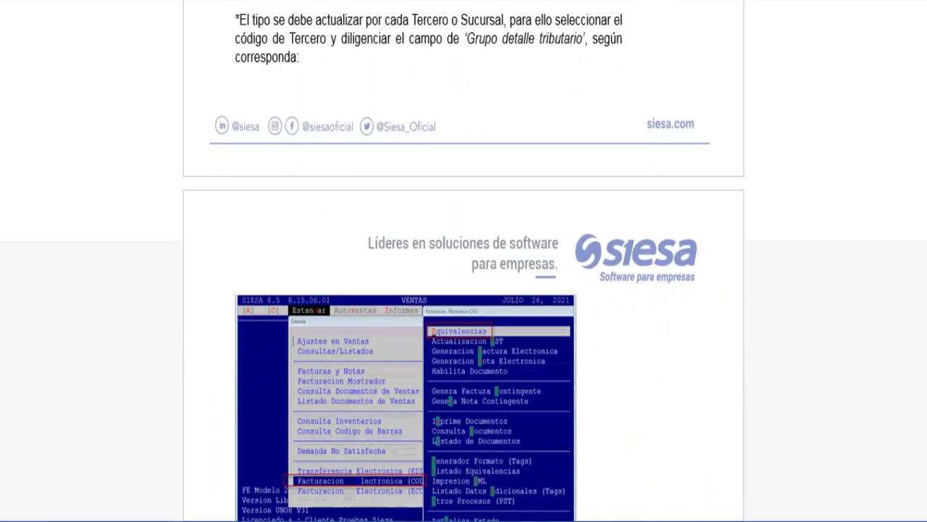
{"action": "scroll", "coordinate": [464, 261], "scroll_direction": "down", "scroll_amount": 6}
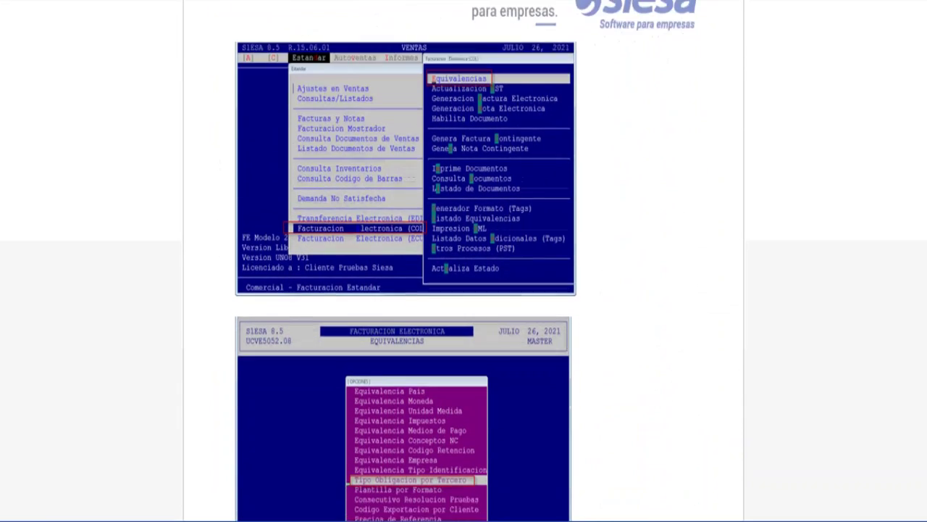
{"action": "scroll", "coordinate": [463, 261], "scroll_direction": "down", "scroll_amount": 1}
{"action": "scroll", "coordinate": [463, 261], "scroll_direction": "down", "scroll_amount": 4}
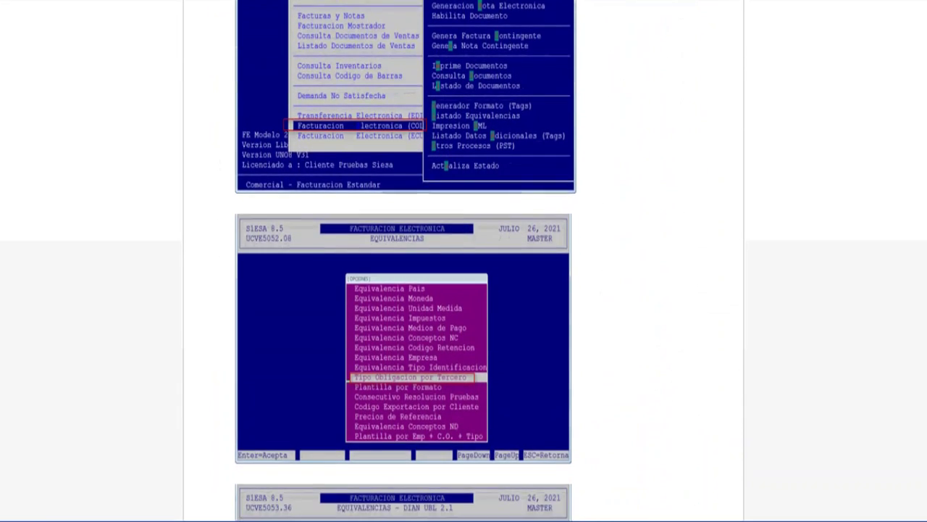
{"action": "scroll", "coordinate": [464, 261], "scroll_direction": "down", "scroll_amount": 2}
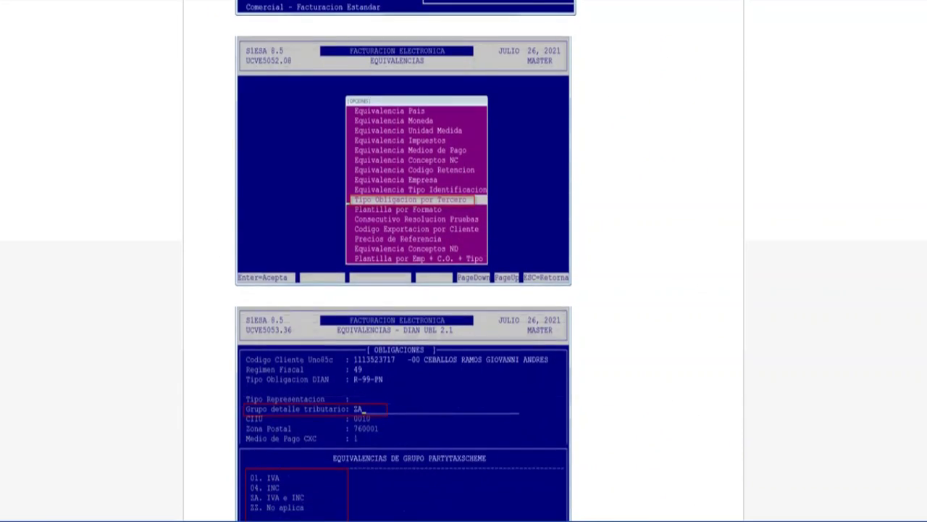
{"action": "scroll", "coordinate": [463, 261], "scroll_direction": "down", "scroll_amount": 1}
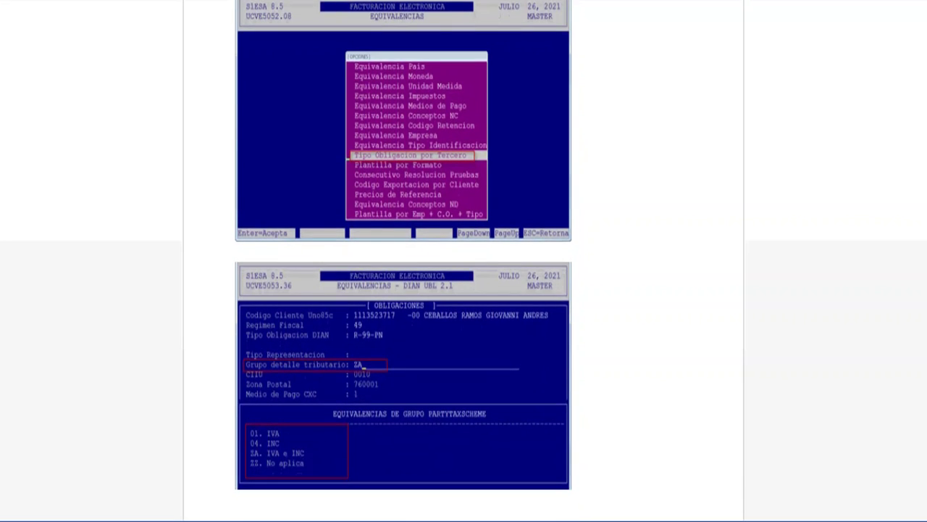
{"action": "scroll", "coordinate": [464, 261], "scroll_direction": "down", "scroll_amount": 1}
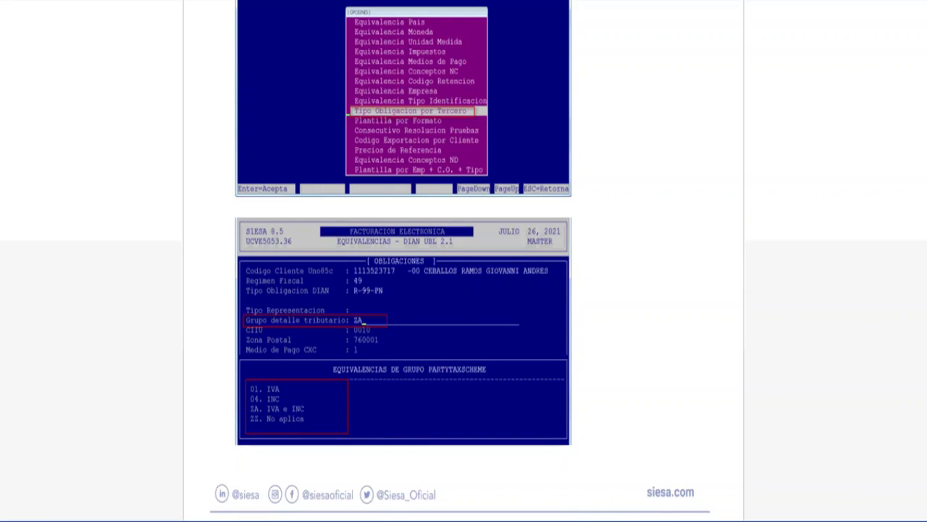
{"action": "key", "text": "alt+Tab"}
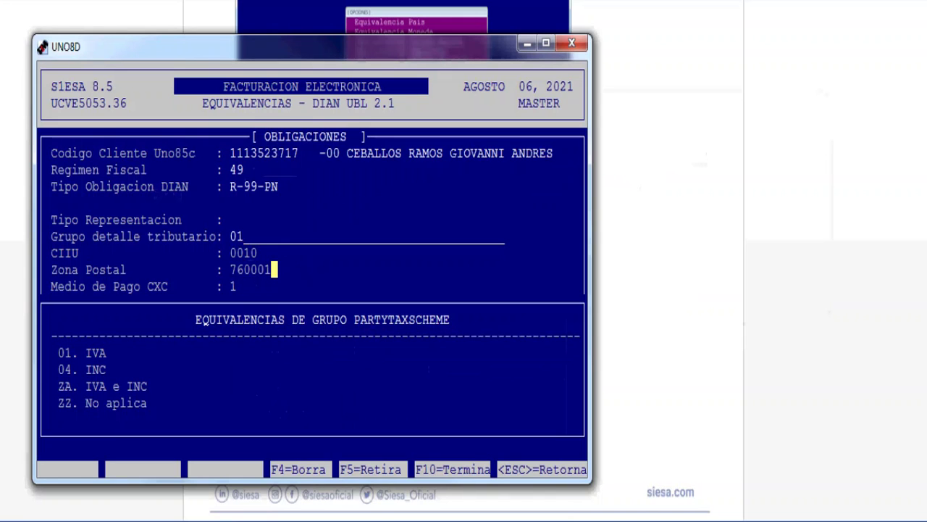
Step: Finish this record and load a company client showing regime 48, obligation O-13, tax group 01
{"action": "key", "text": "Escape"}
{"action": "key", "text": "Escape"}
{"action": "key", "text": "Escape"}
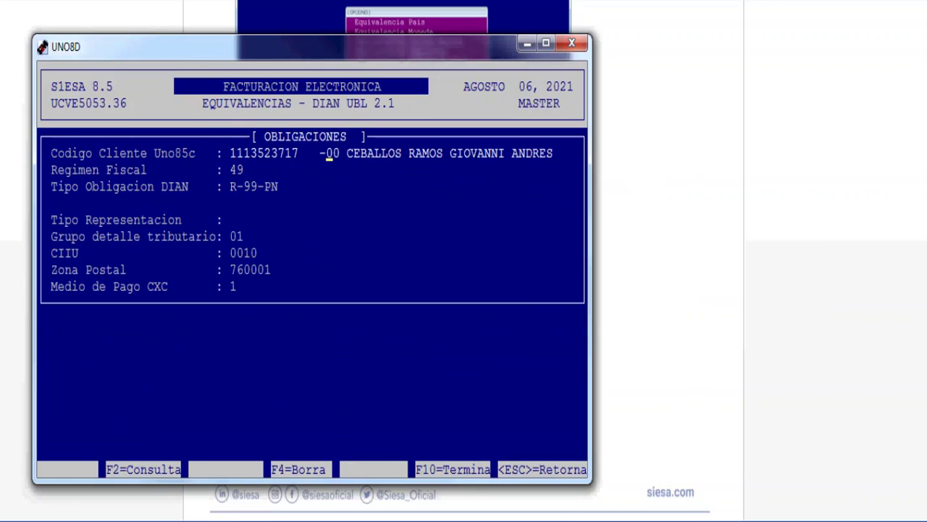
{"action": "key", "text": "Escape"}
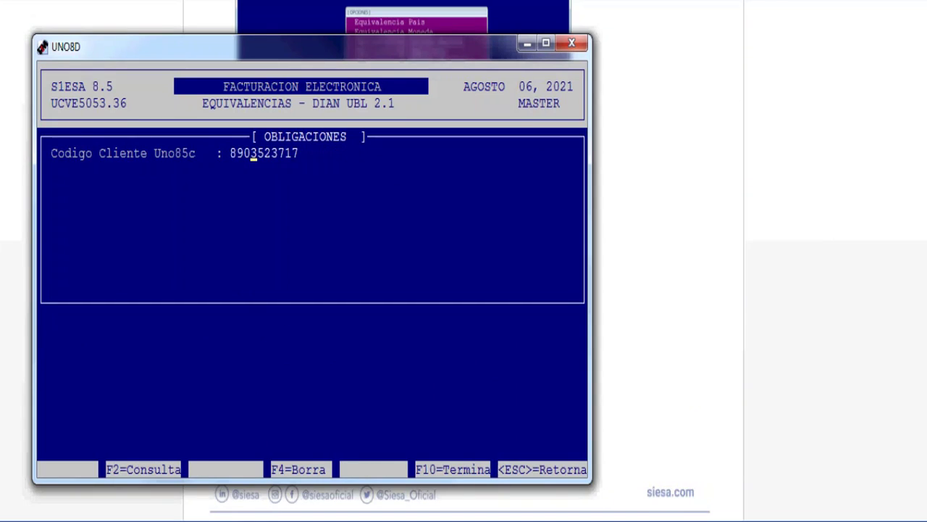
{"action": "key", "text": "Return"}
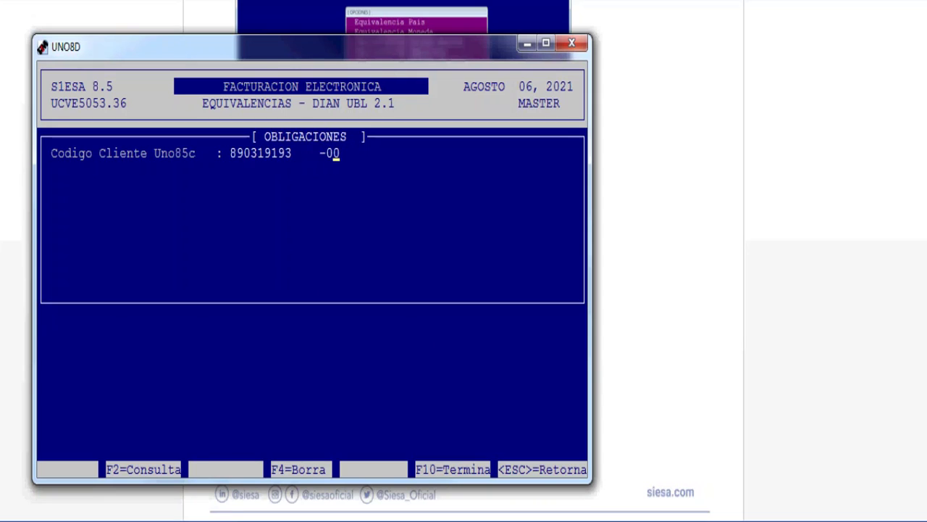
{"action": "key", "text": "Return"}
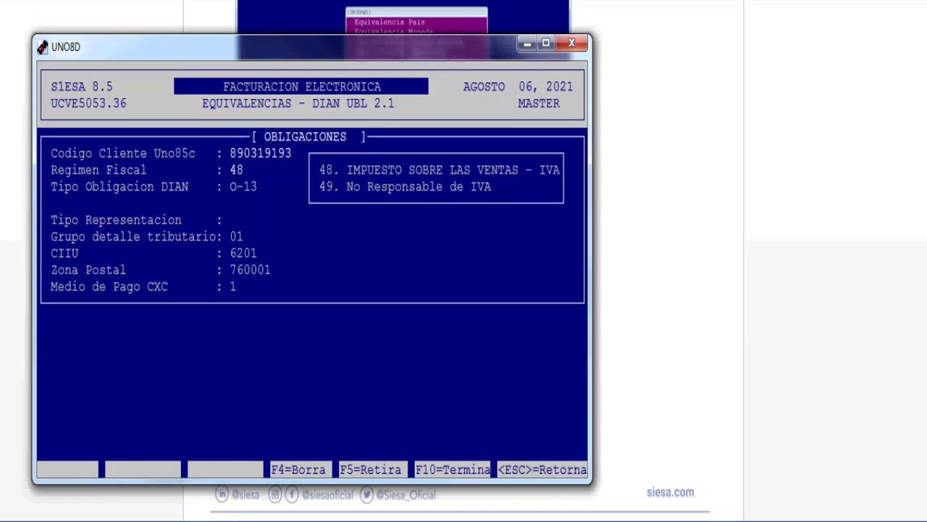
{"action": "key", "text": "Escape"}
{"action": "key", "text": "Return"}
{"action": "key", "text": "Return"}
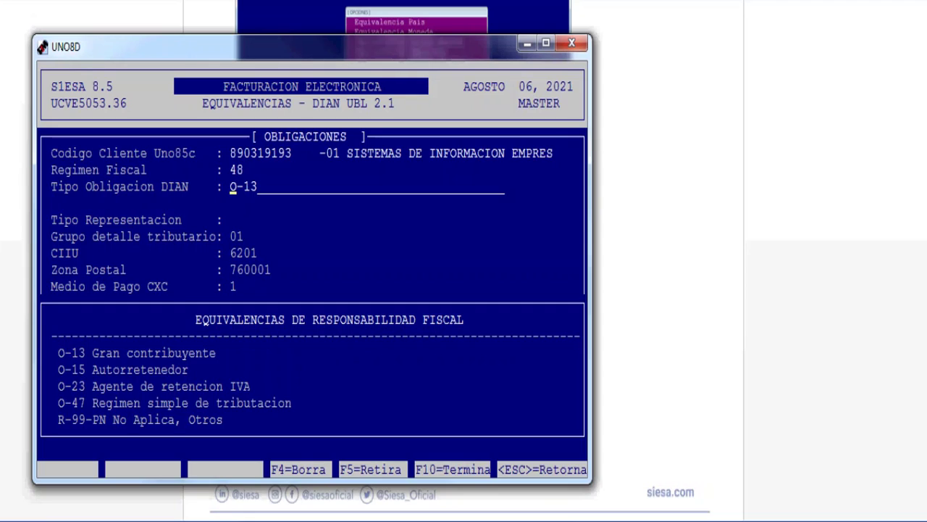
{"action": "key", "text": "Escape"}
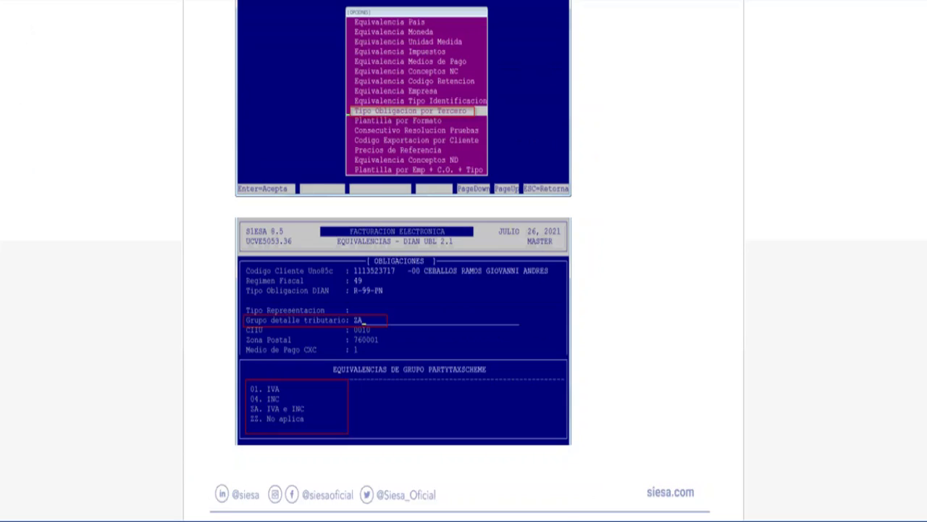
Step: Scroll the manual to the Nota Crédito Electrónica page explaining code 23 is eliminated
{"action": "scroll", "coordinate": [464, 261], "scroll_direction": "down", "scroll_amount": 1}
{"action": "scroll", "coordinate": [464, 261], "scroll_direction": "down", "scroll_amount": 10}
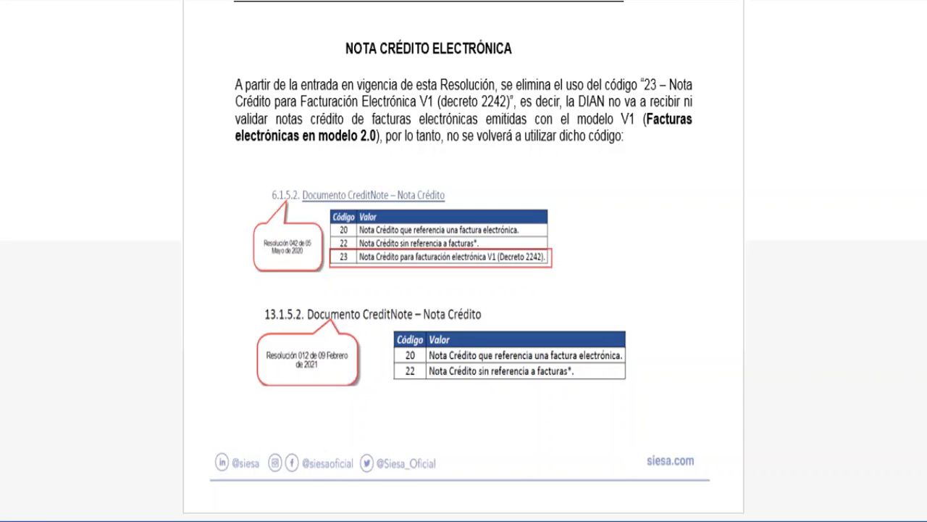
Step: Bring a Siesa 8.5 window forward from the UNO8D taskbar previews
{"action": "mouse_move", "coordinate": [402, 519]}
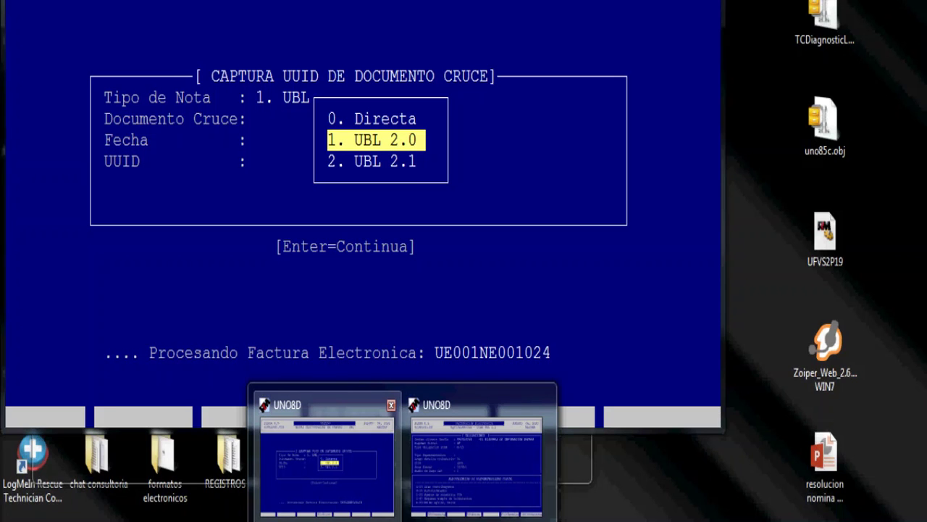
{"action": "left_click", "coordinate": [326, 453]}
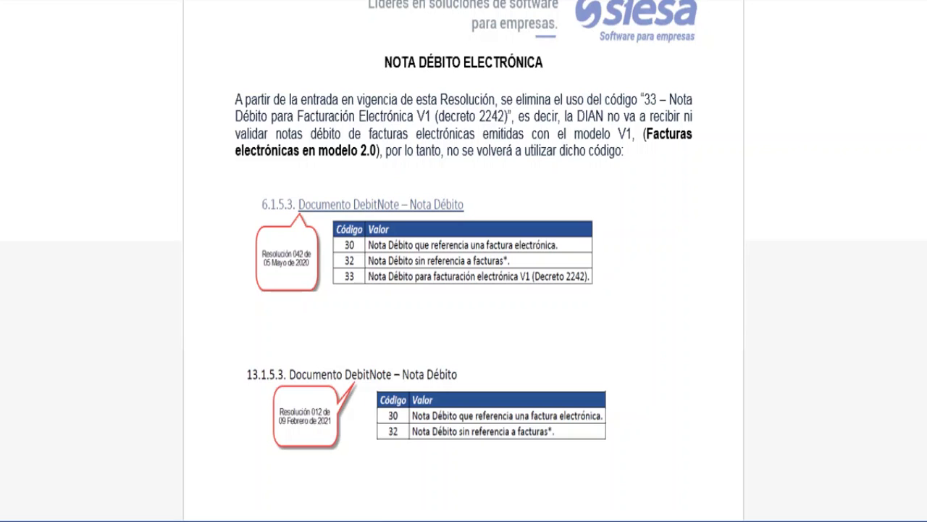
{"action": "mouse_move", "coordinate": [402, 520]}
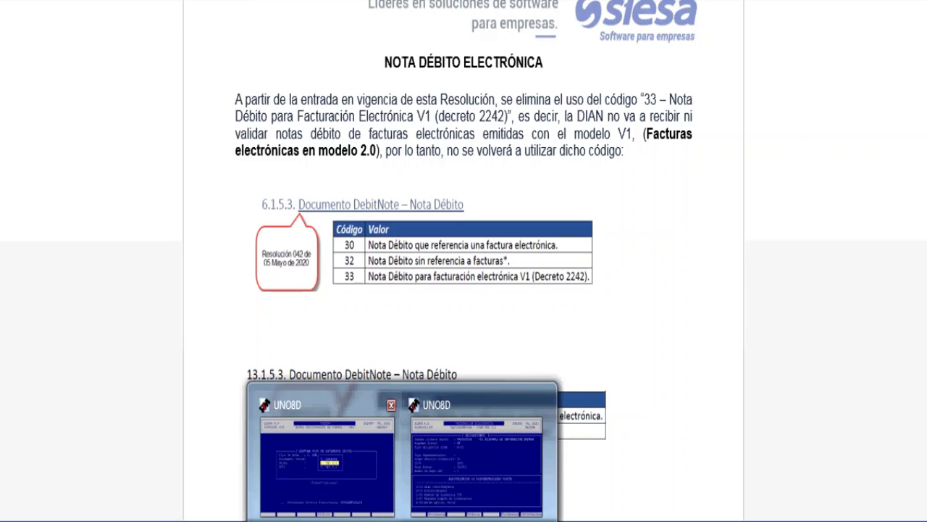
{"action": "left_click", "coordinate": [323, 458]}
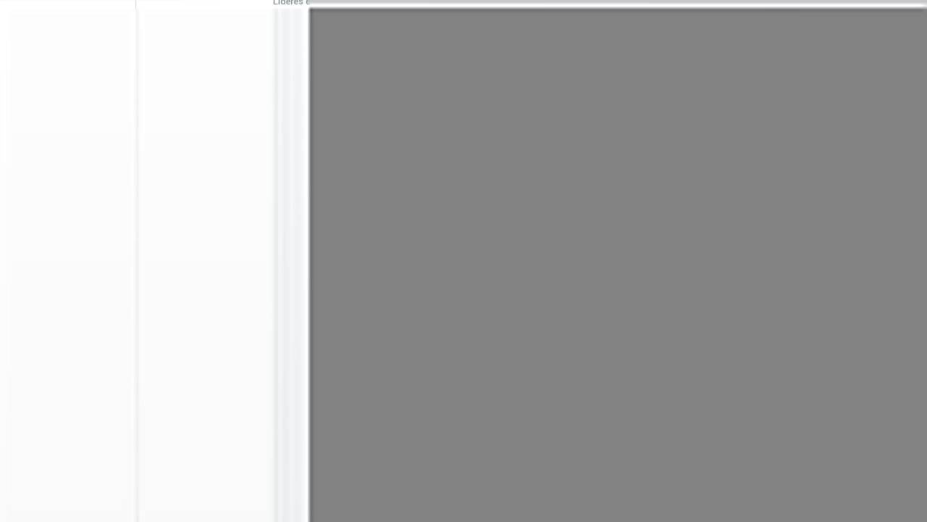